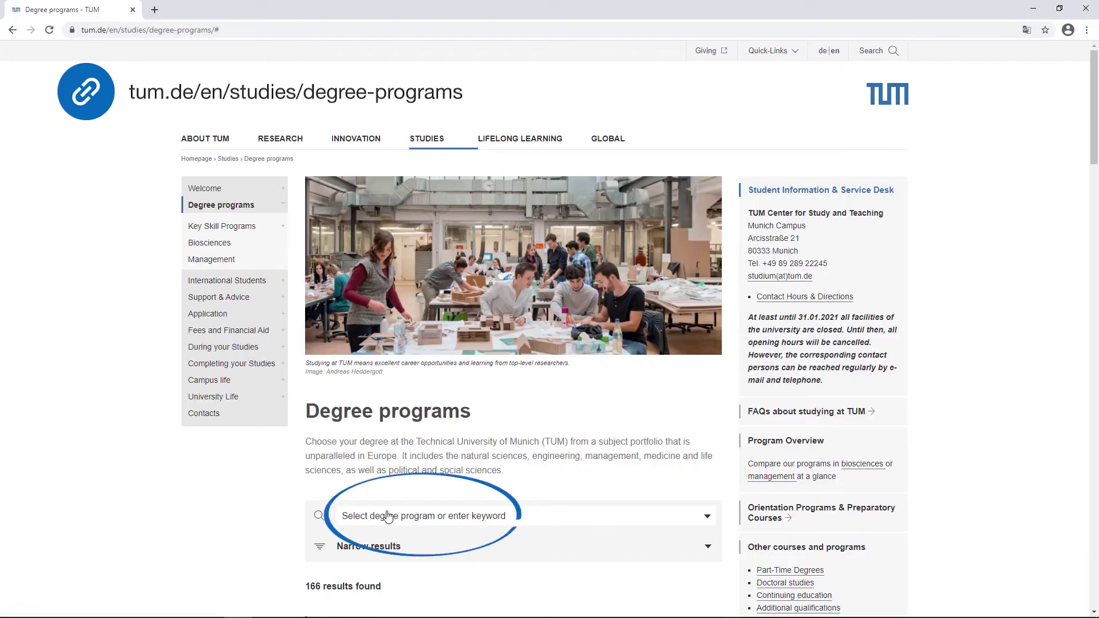
Find the Informatics - Master of Science (M.Sc.) degree program and expand the question on documents to submit during the online application.
left_click(388, 517)
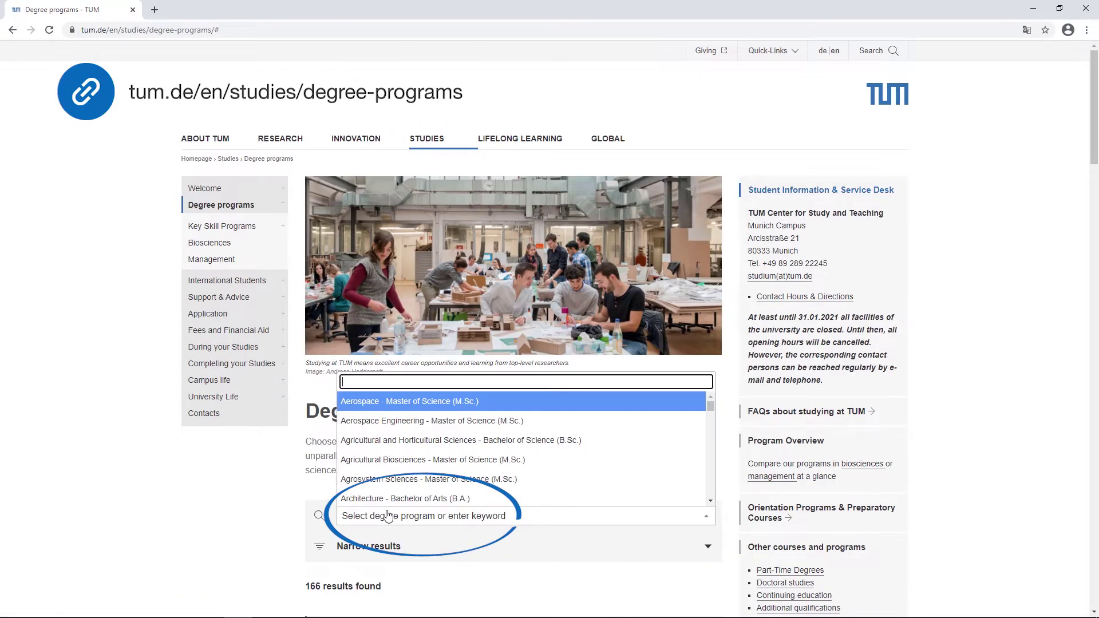
type("informatics")
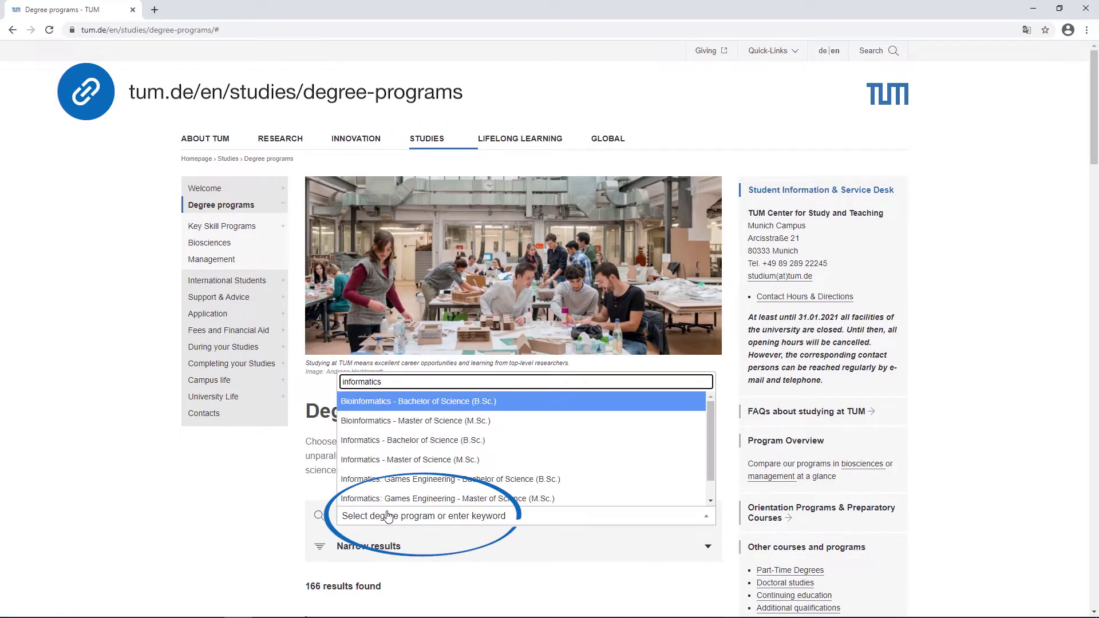
left_click(535, 458)
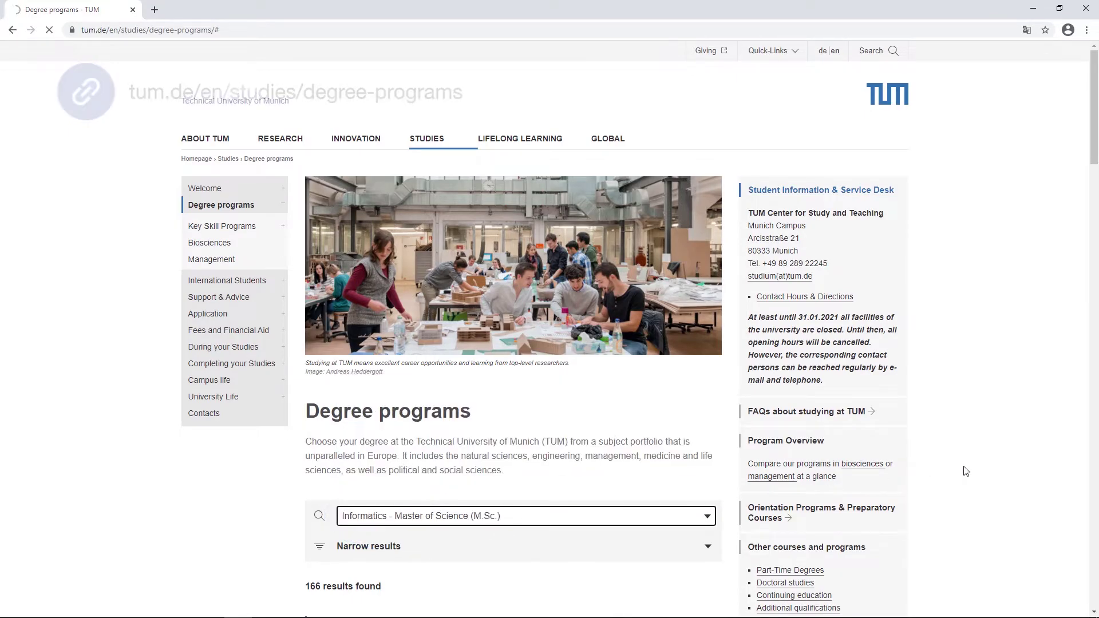
left_click_drag(1095, 67, 1096, 308)
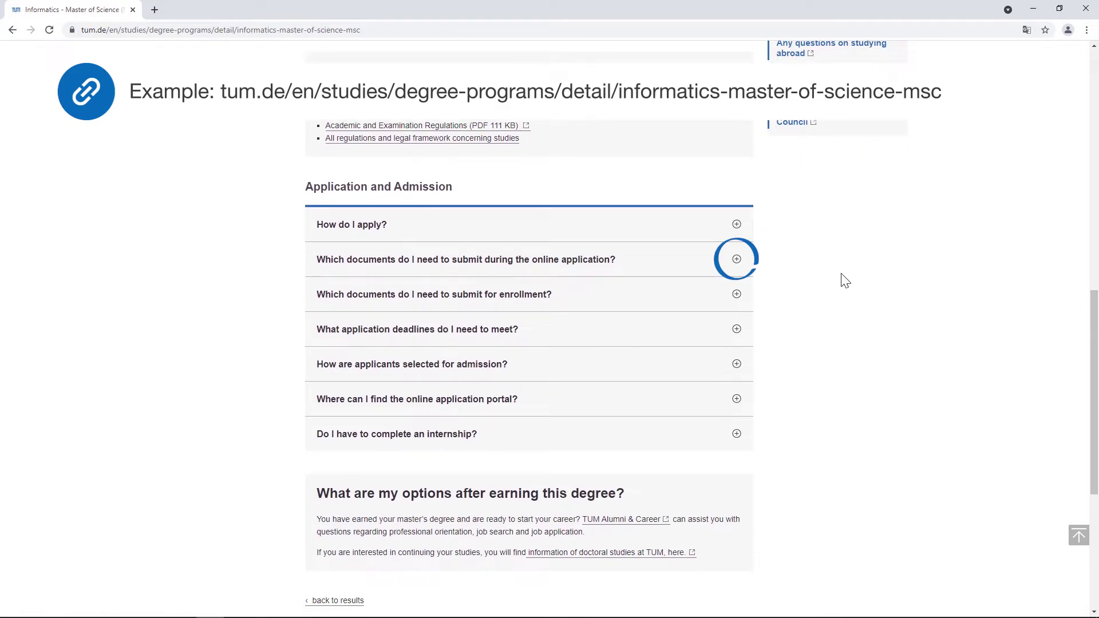
left_click(738, 262)
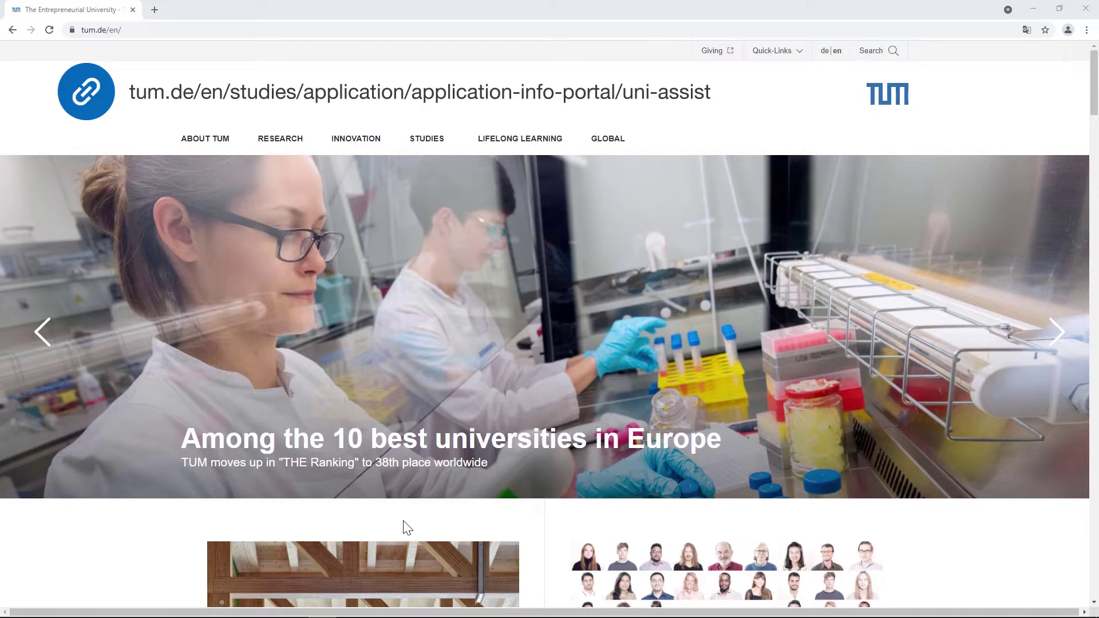
Open the Uni-Assist page of the Application Info Portal in TUM's Application & Enrollment section.
mouse_move(428, 140)
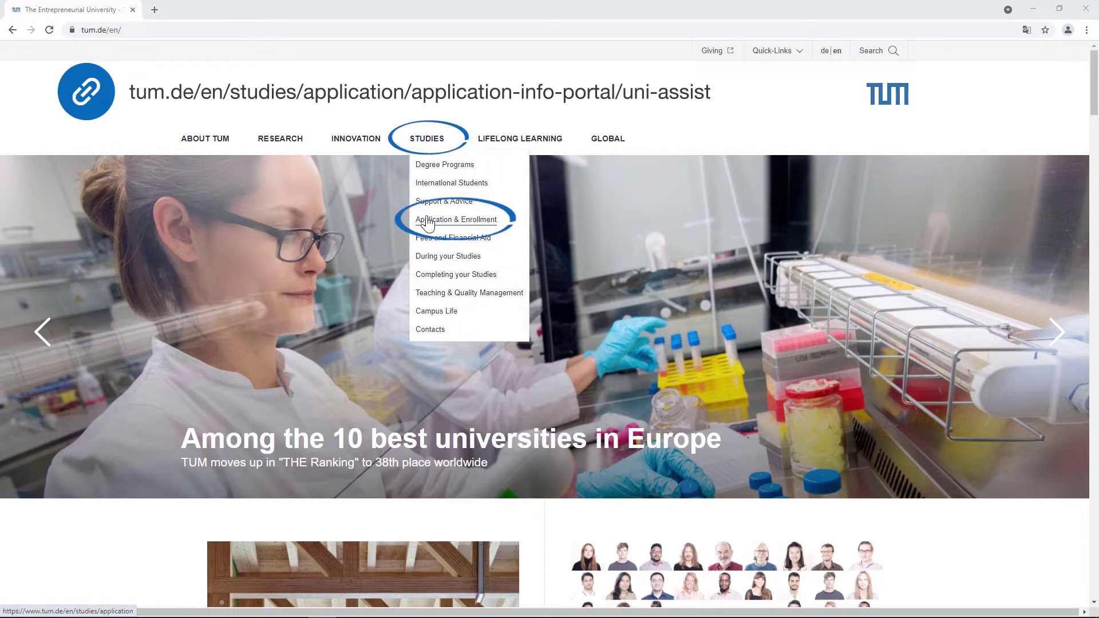
left_click(429, 222)
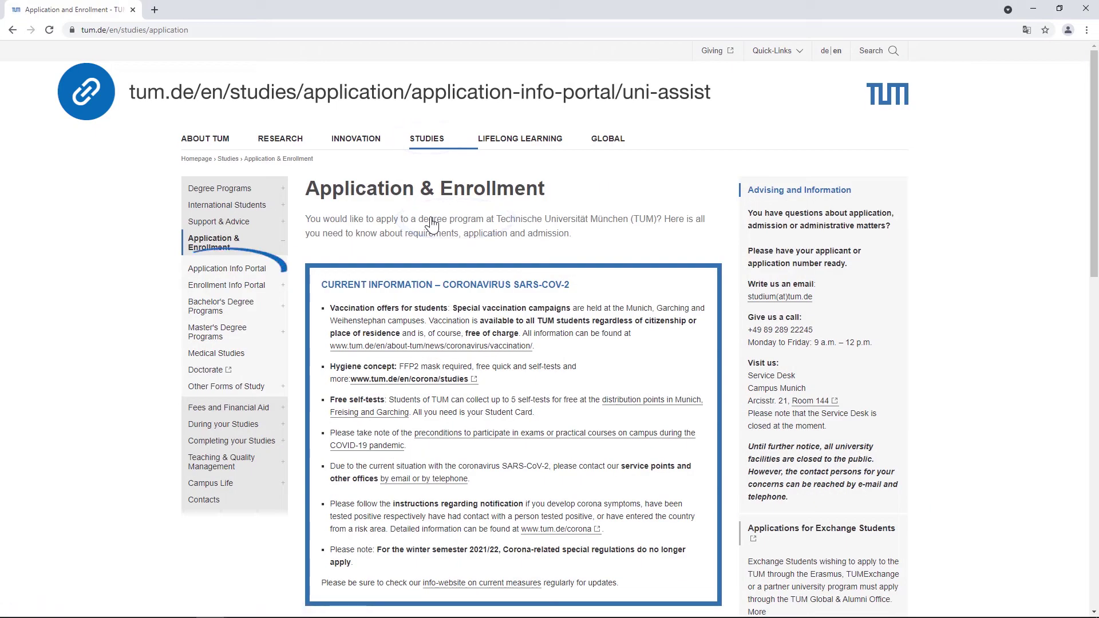
left_click(247, 273)
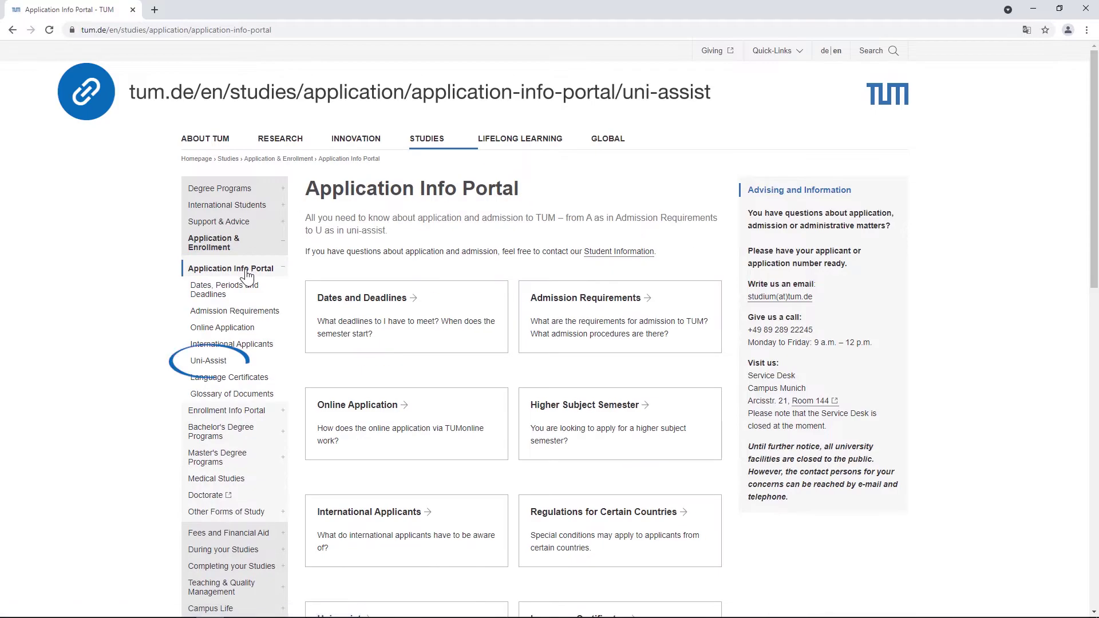
left_click(218, 365)
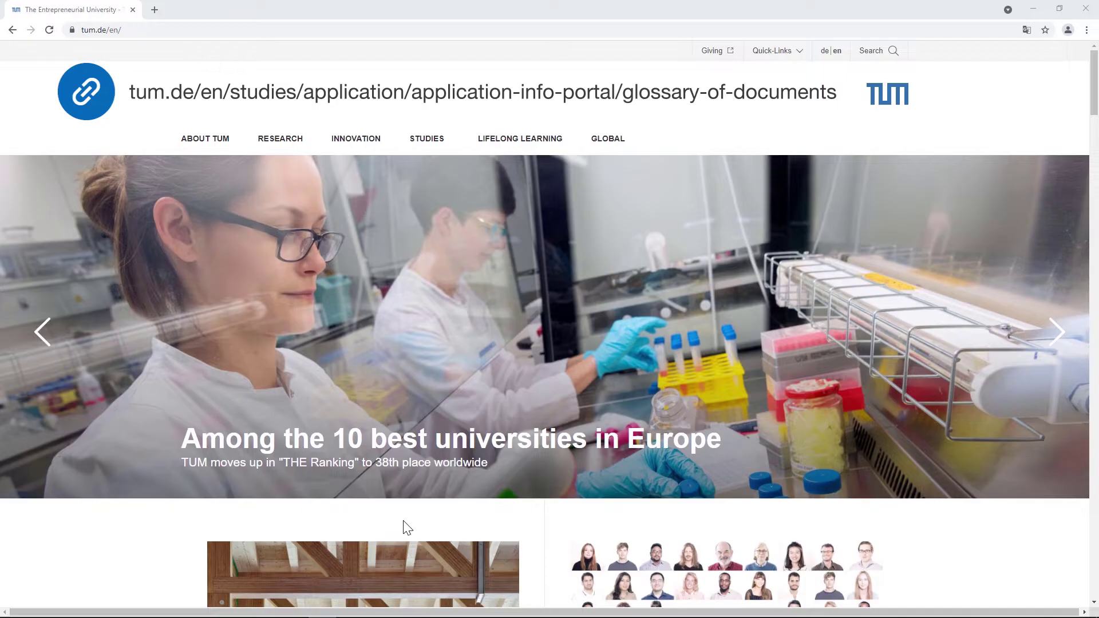
Open the Glossary of Documents in the Application Info Portal of TUM's Application & Enrollment section.
mouse_move(428, 141)
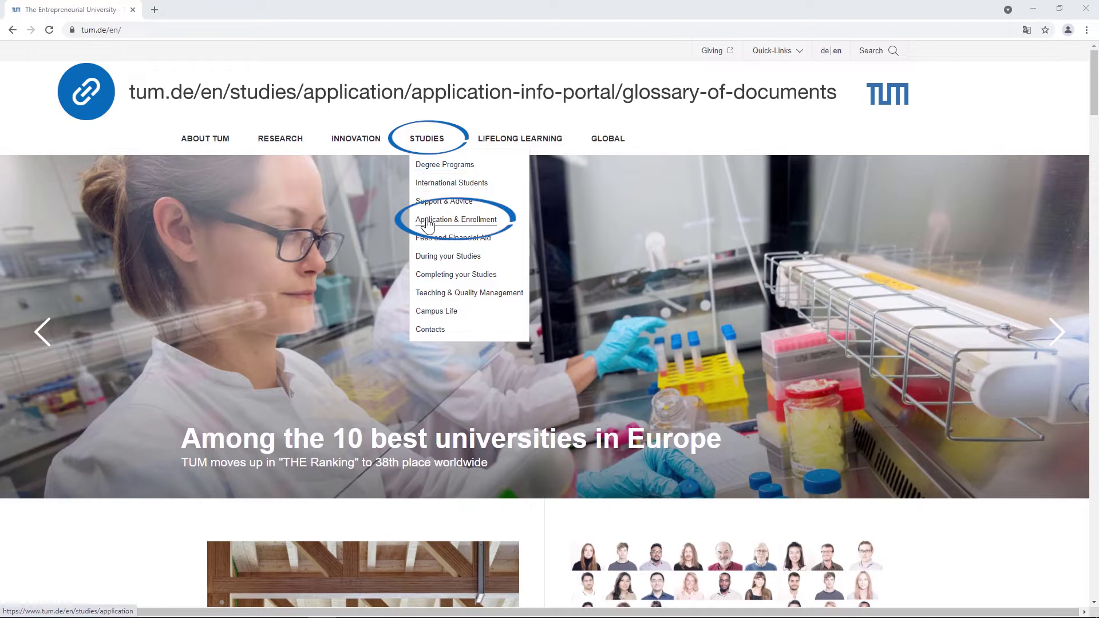
left_click(428, 221)
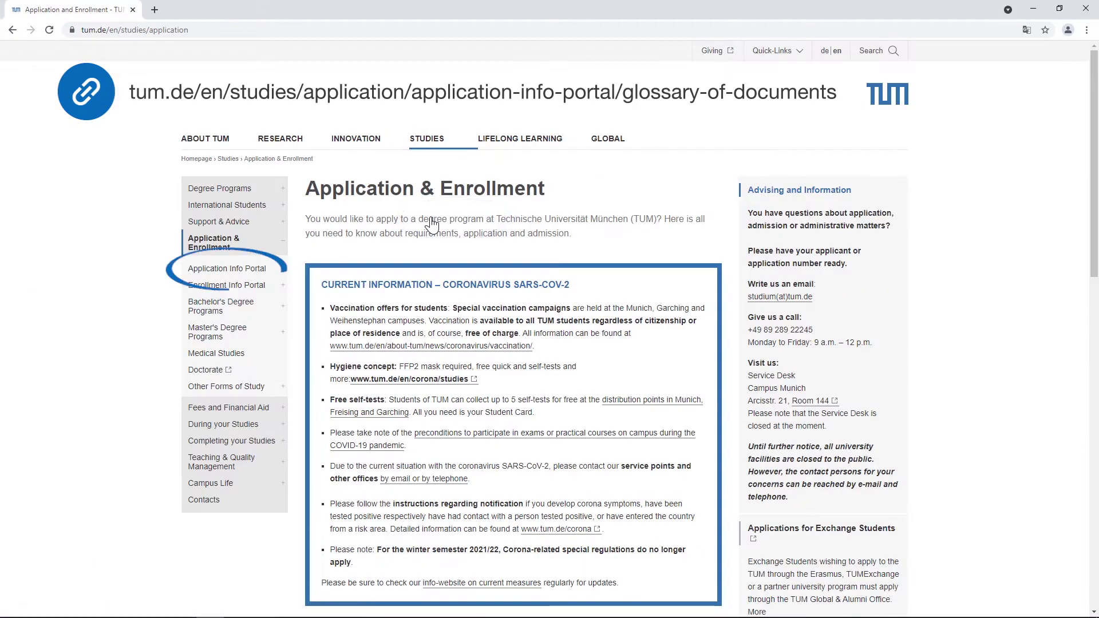
left_click(247, 273)
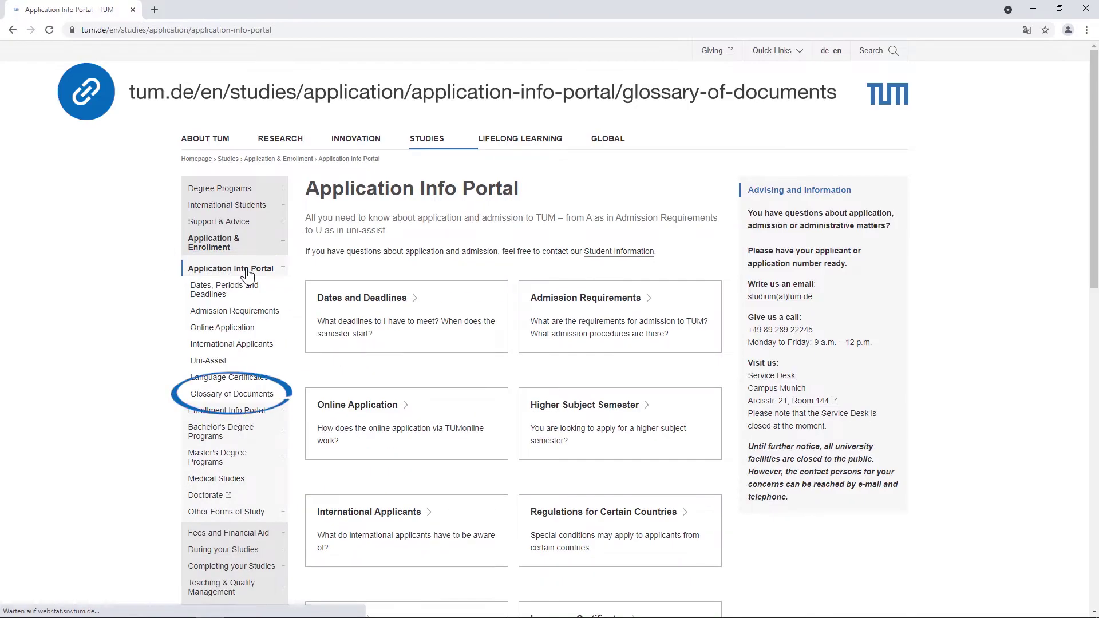
left_click(229, 395)
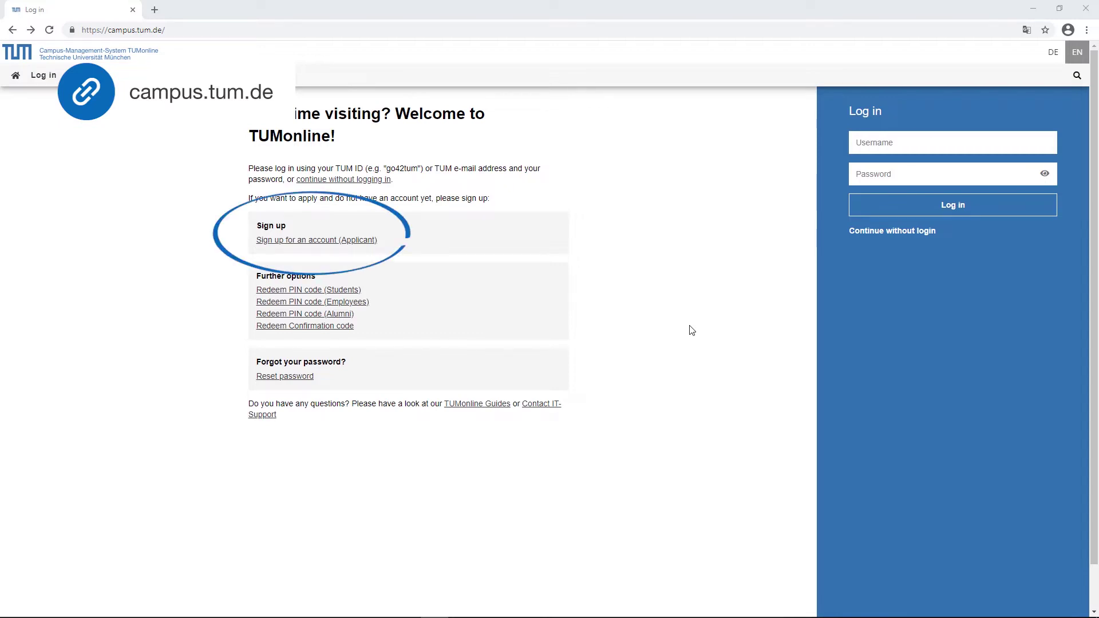
Open the sign-up for an applicant account in TUMonline at campus.tum.de.
left_click(350, 242)
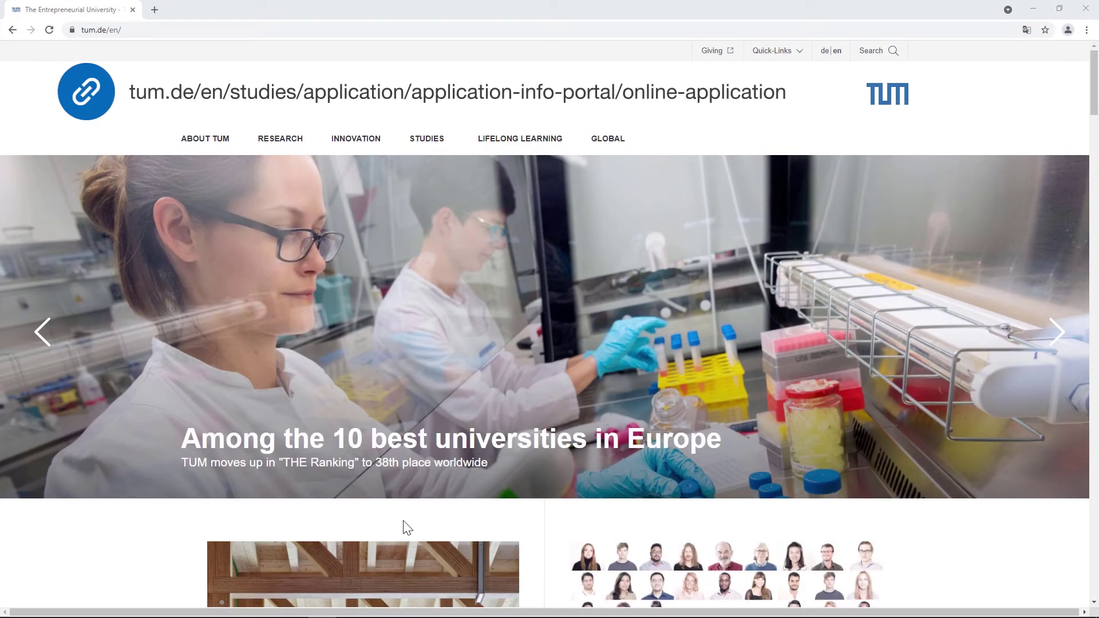
Open the Application Info Portal's Online Application page on the TUM website and expand the question "How do I create an account?".
mouse_move(427, 140)
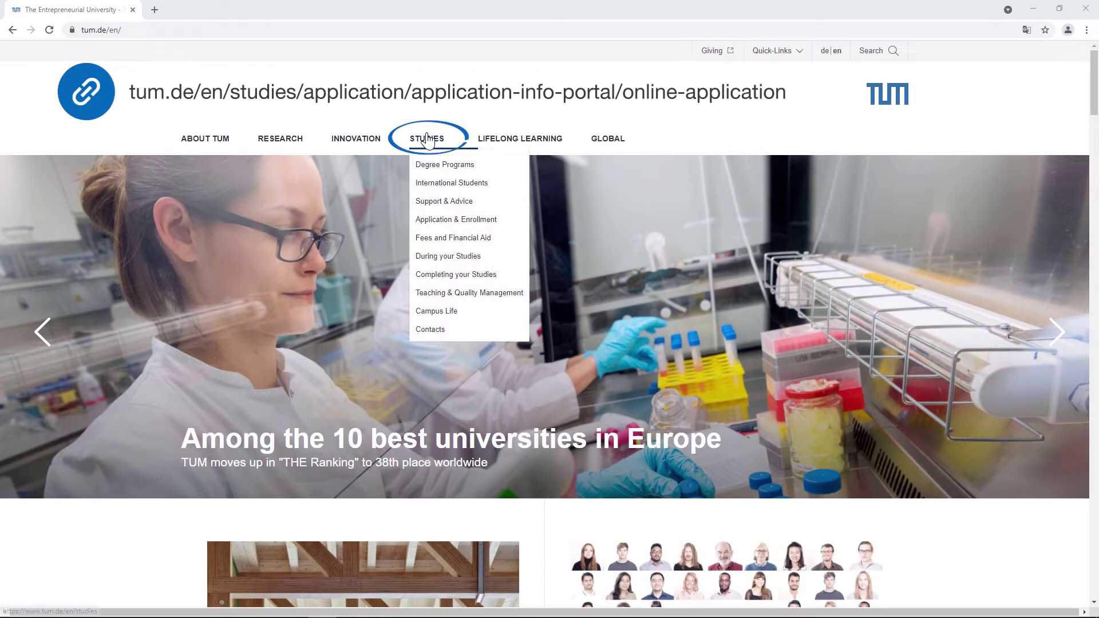
left_click(429, 225)
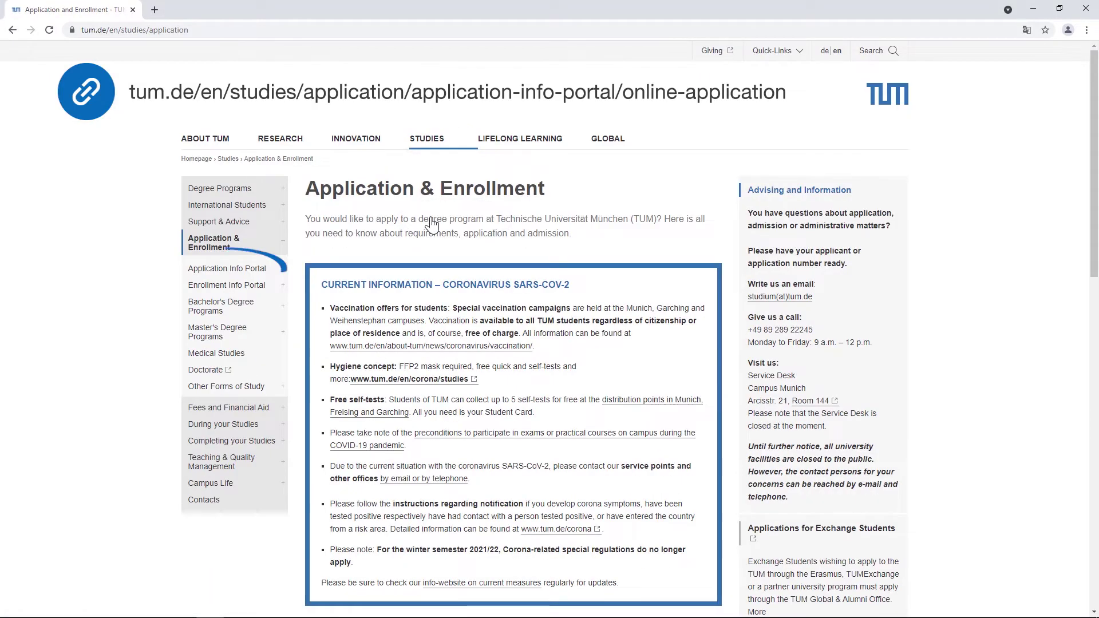
left_click(247, 274)
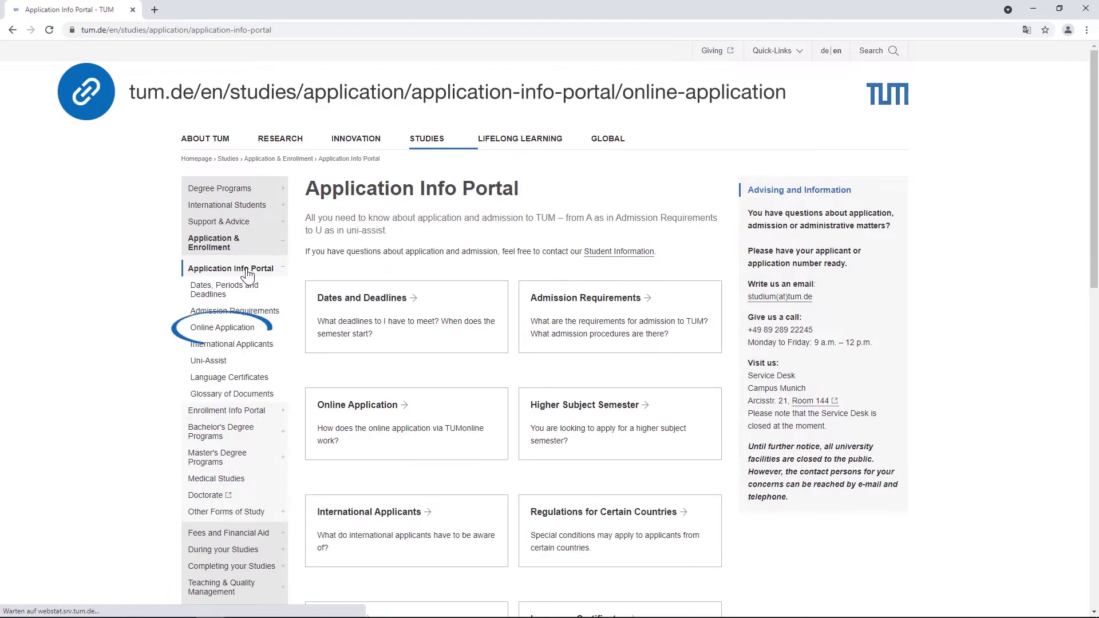
left_click(228, 329)
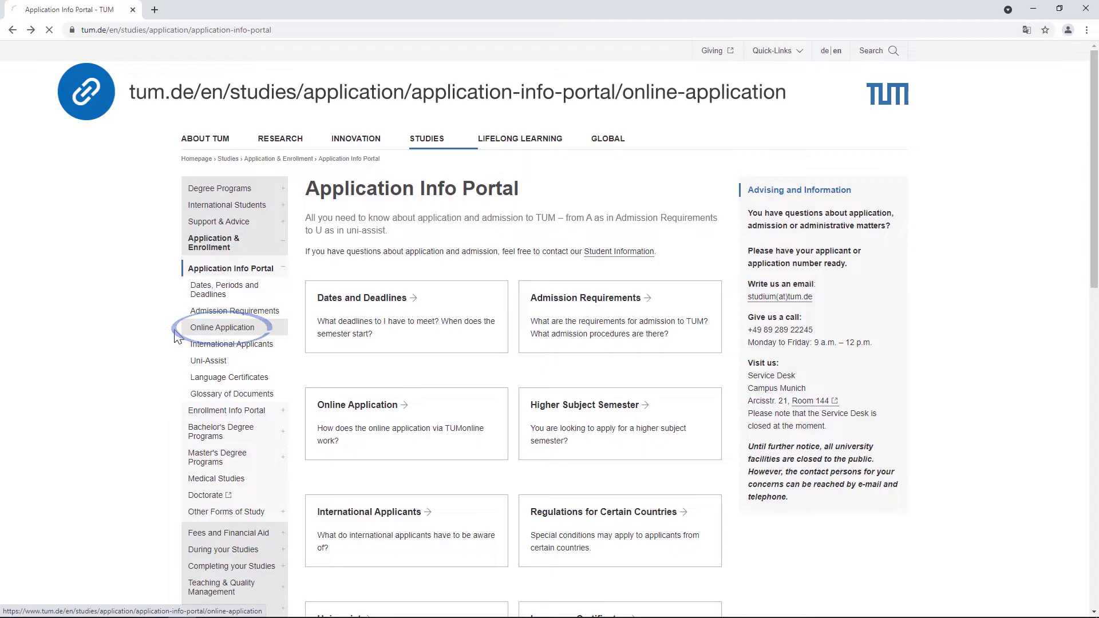
left_click_drag(1094, 134, 1097, 339)
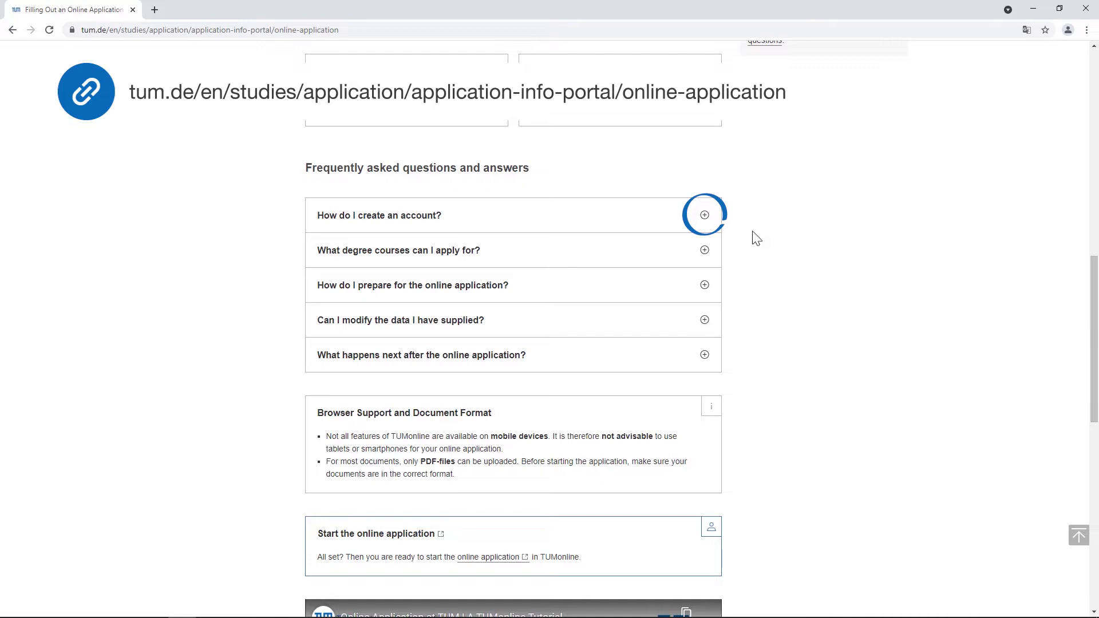
left_click(705, 216)
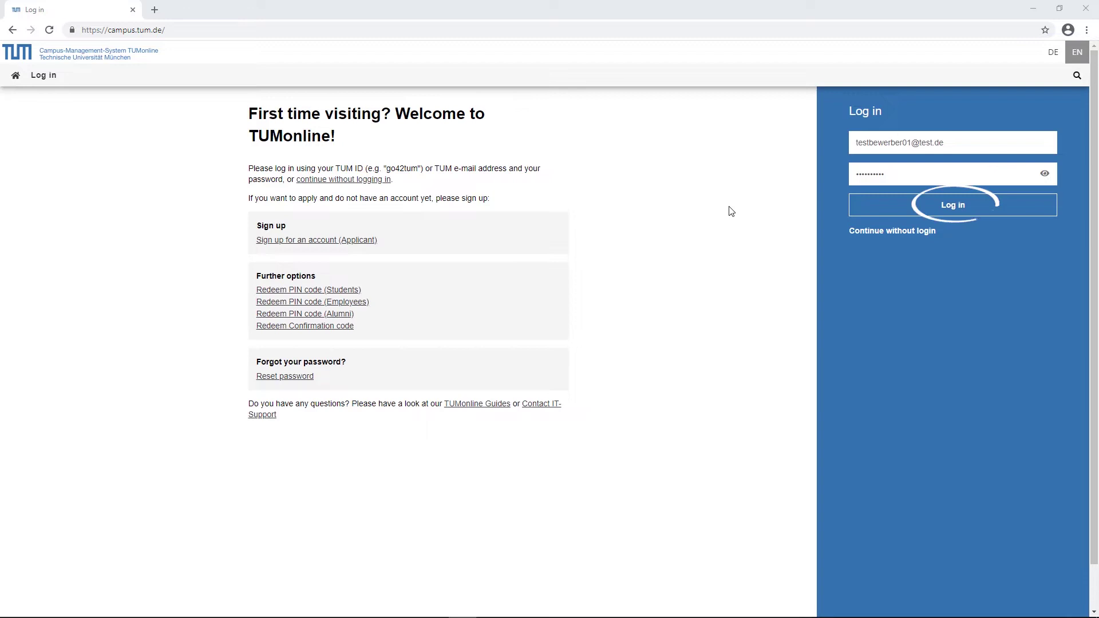
Log in to TUMonline with the applicant credentials already filled in and open the Applications area.
left_click(871, 208)
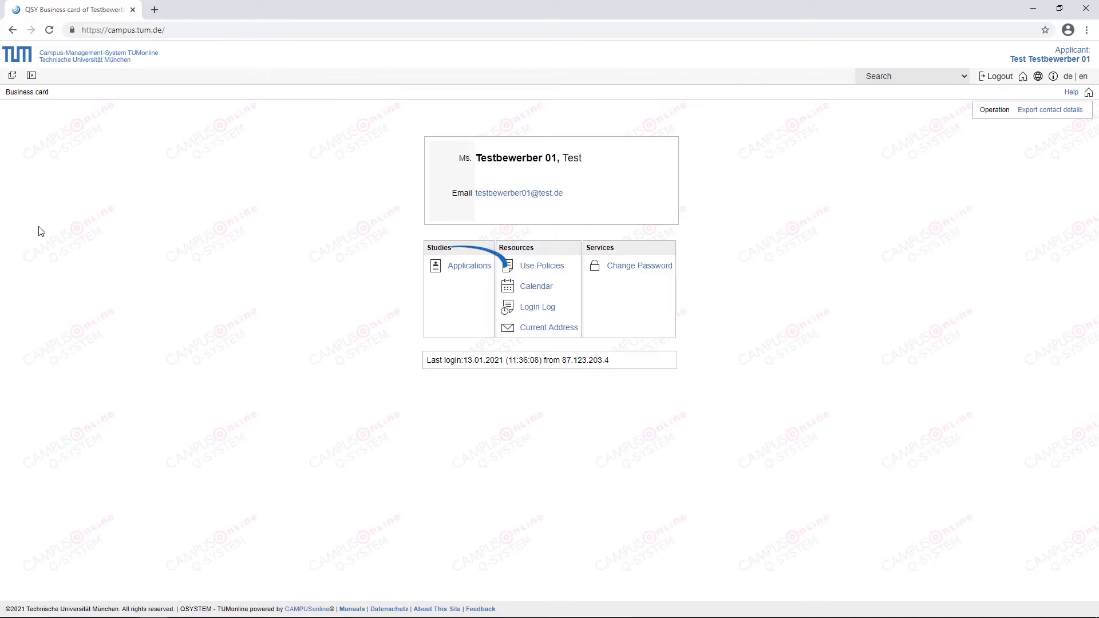
left_click(466, 267)
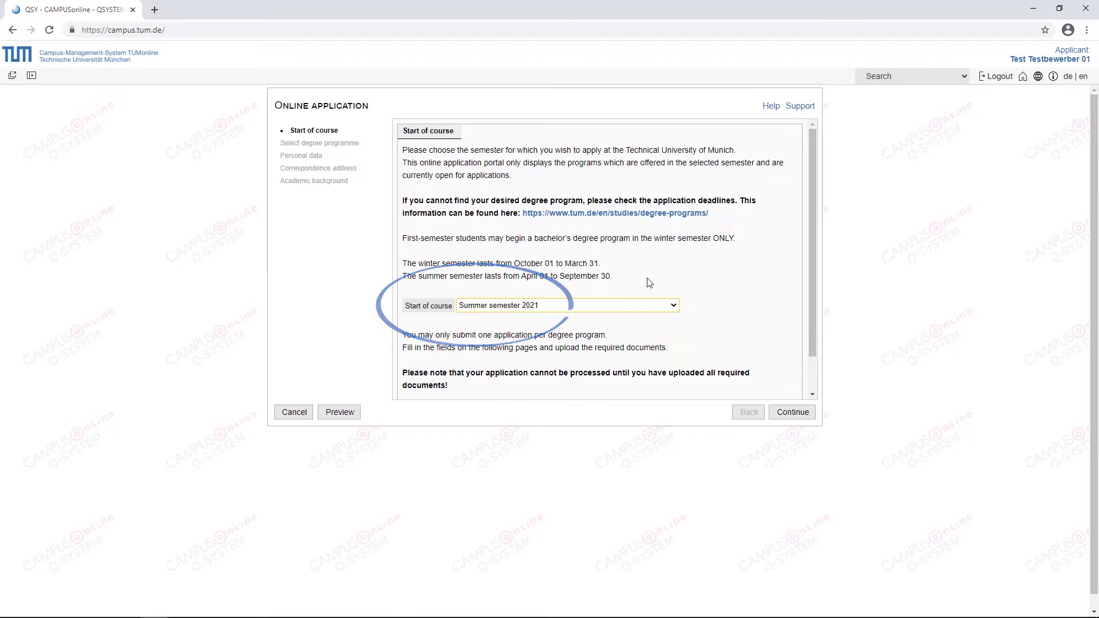
Set the online application's start of course to Winter semester 2021/22 and continue to the degree programme selection.
left_click(617, 307)
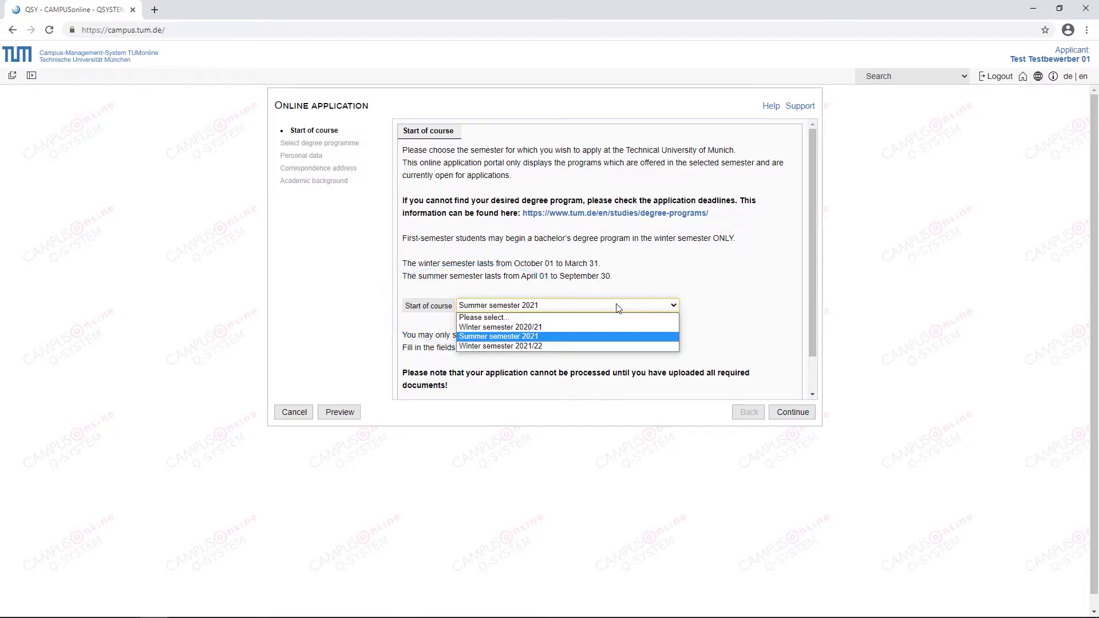
left_click(642, 348)
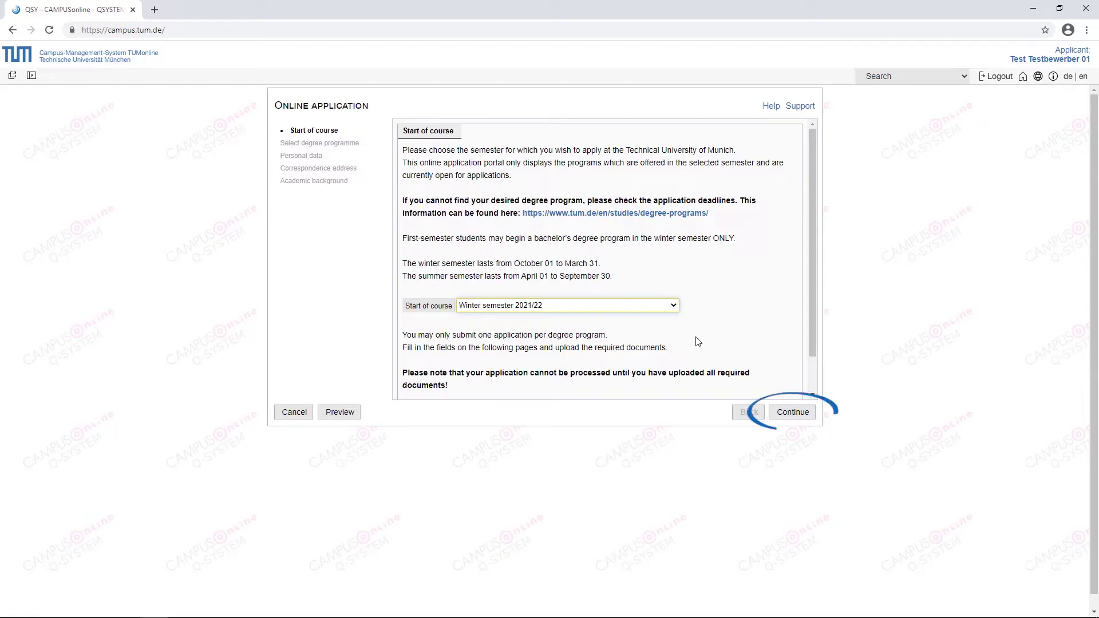
left_click(790, 412)
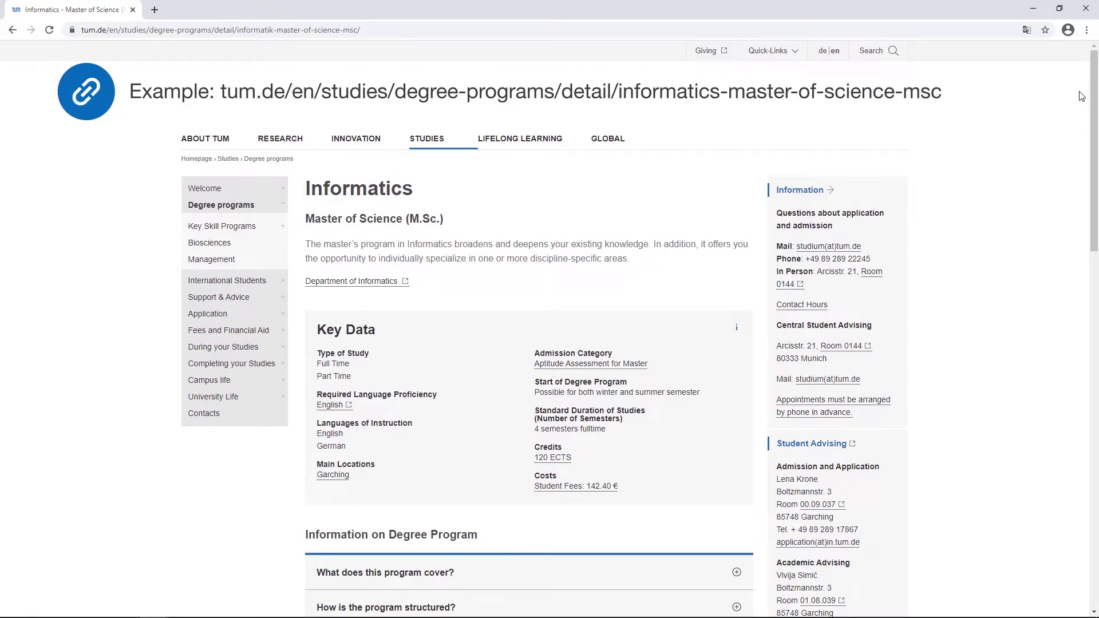
Expand the question on application deadlines in the Application and Admission section of the Informatics M.Sc. page.
scroll(1077, 326, "down", 10)
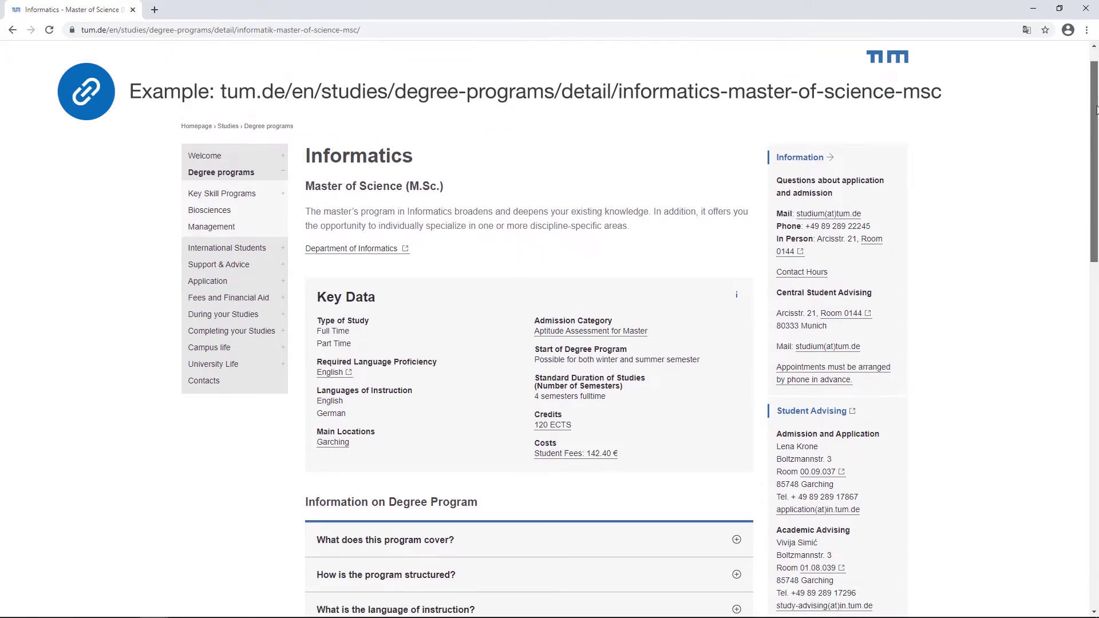
scroll(1076, 326, "down", 1)
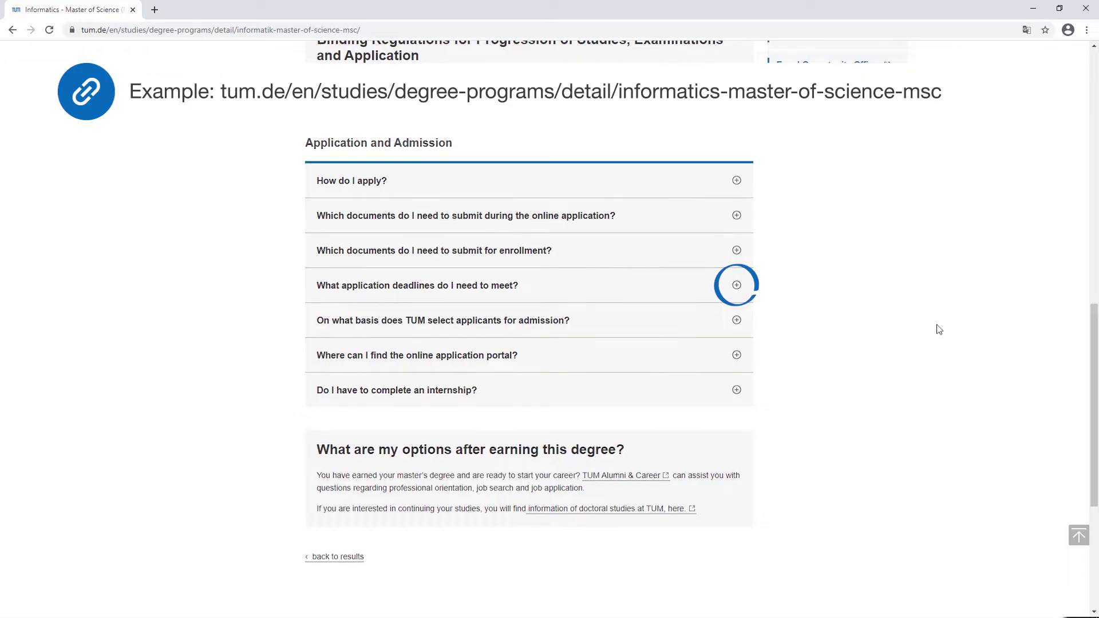
left_click(737, 286)
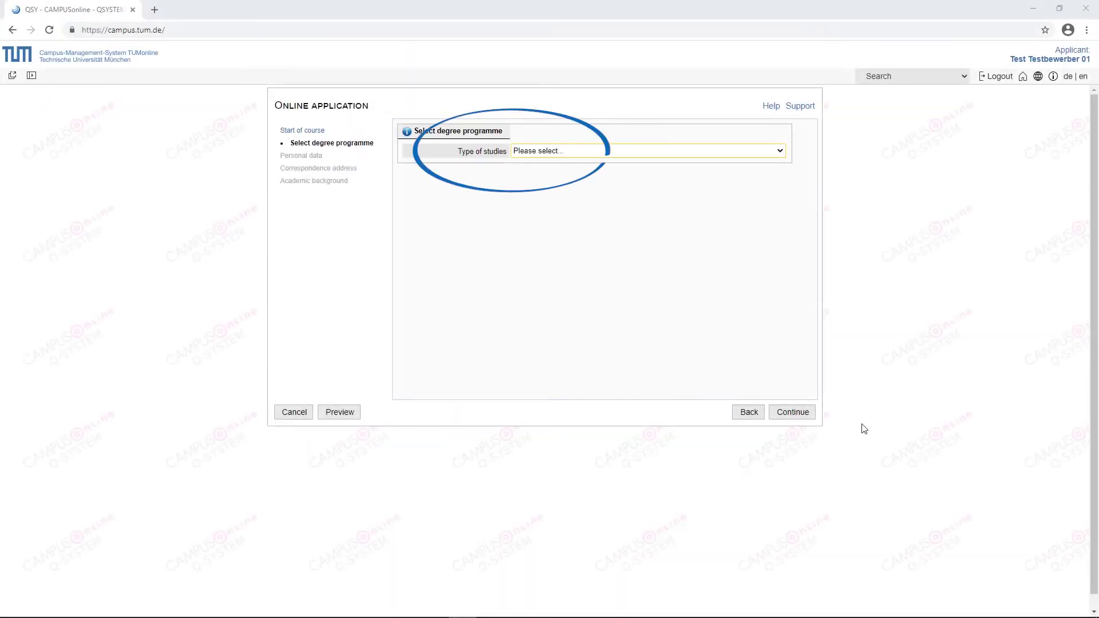
Choose Master's program, Master of Science and Informatics for the application, with Consecutive master program as the form of studies.
left_click(720, 151)
left_click(721, 172)
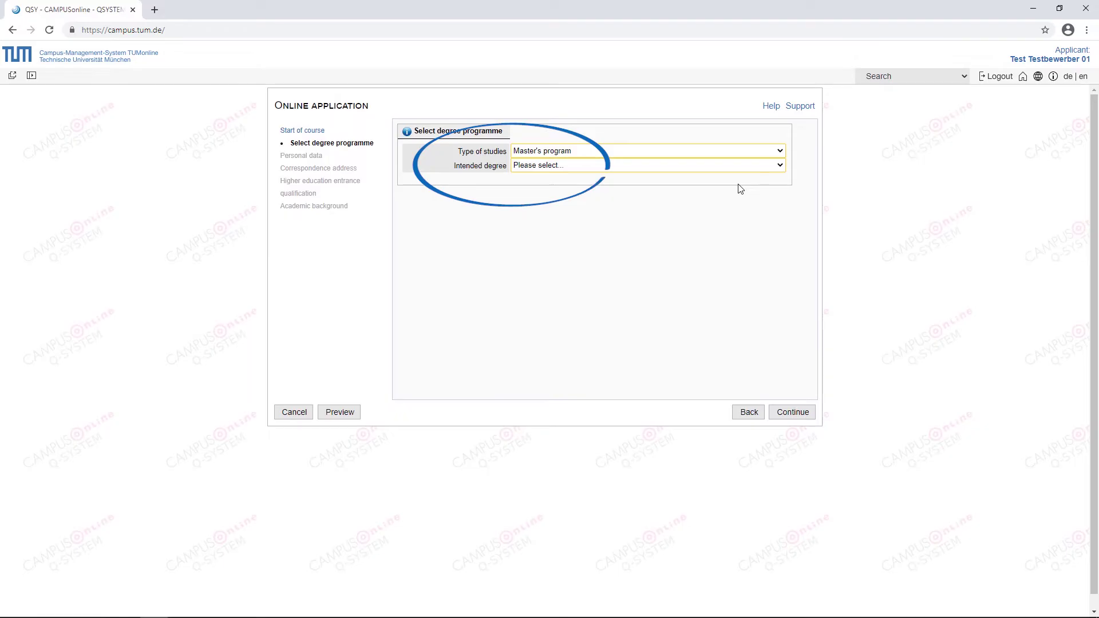
left_click(716, 165)
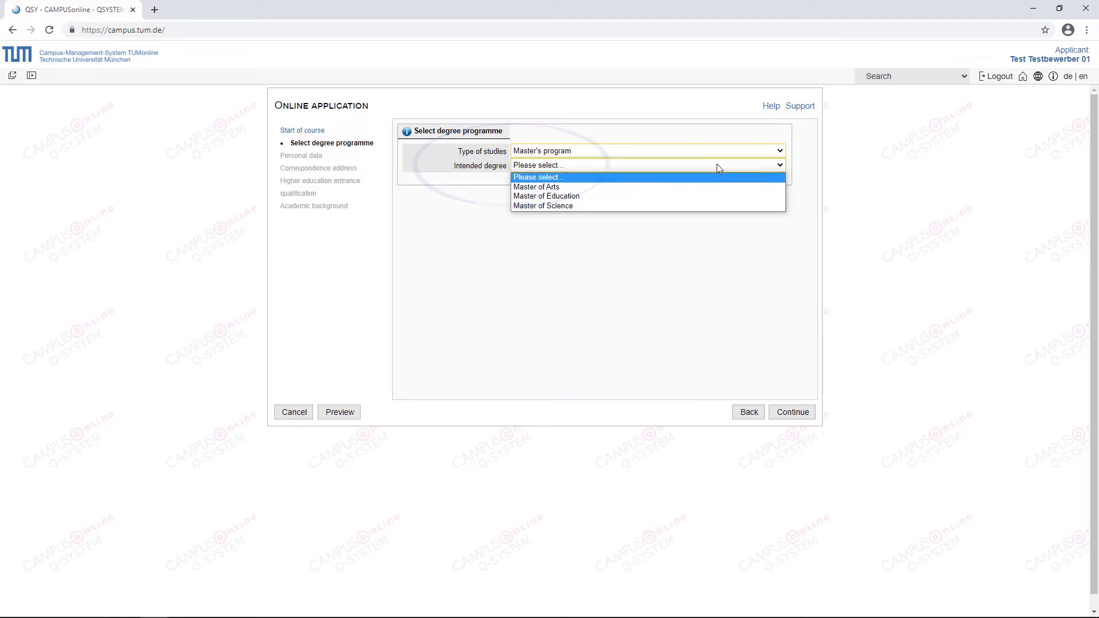
left_click(722, 206)
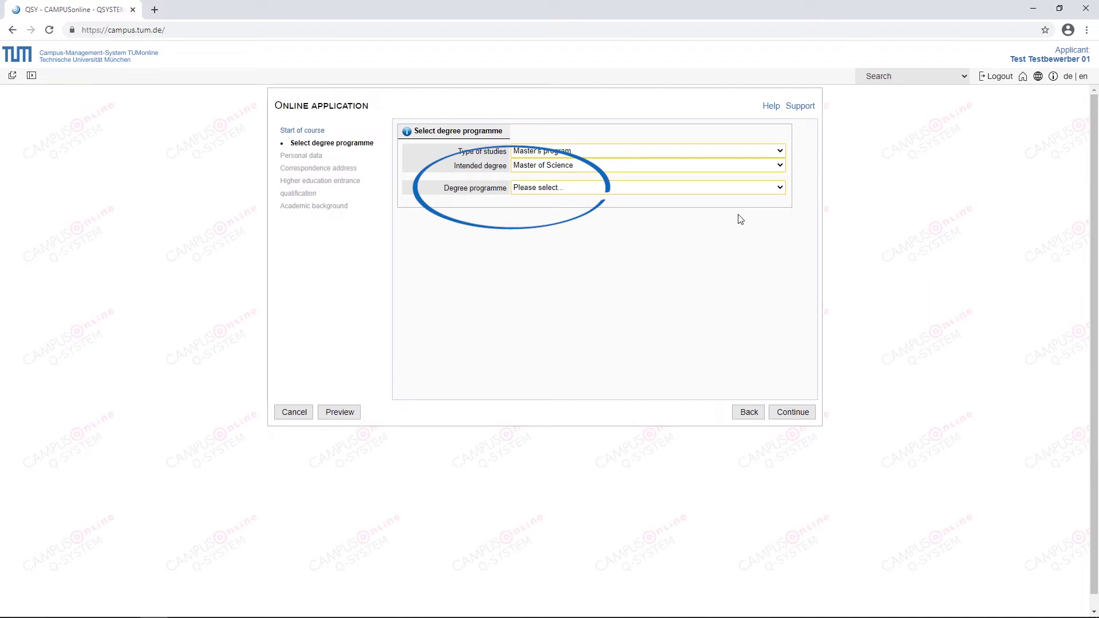
left_click(722, 188)
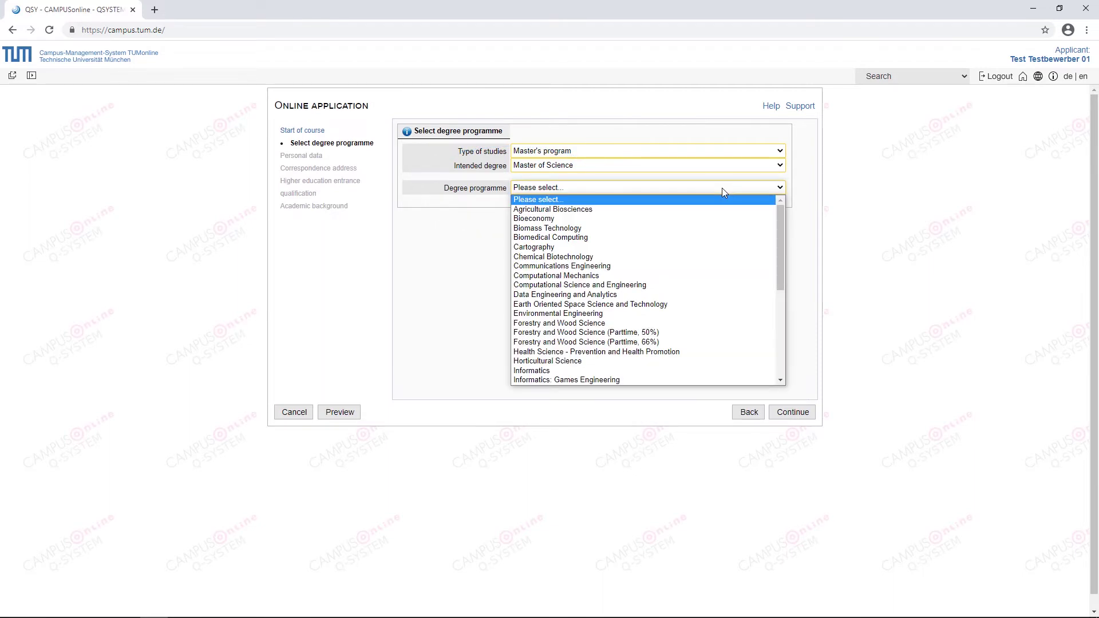
left_click(700, 370)
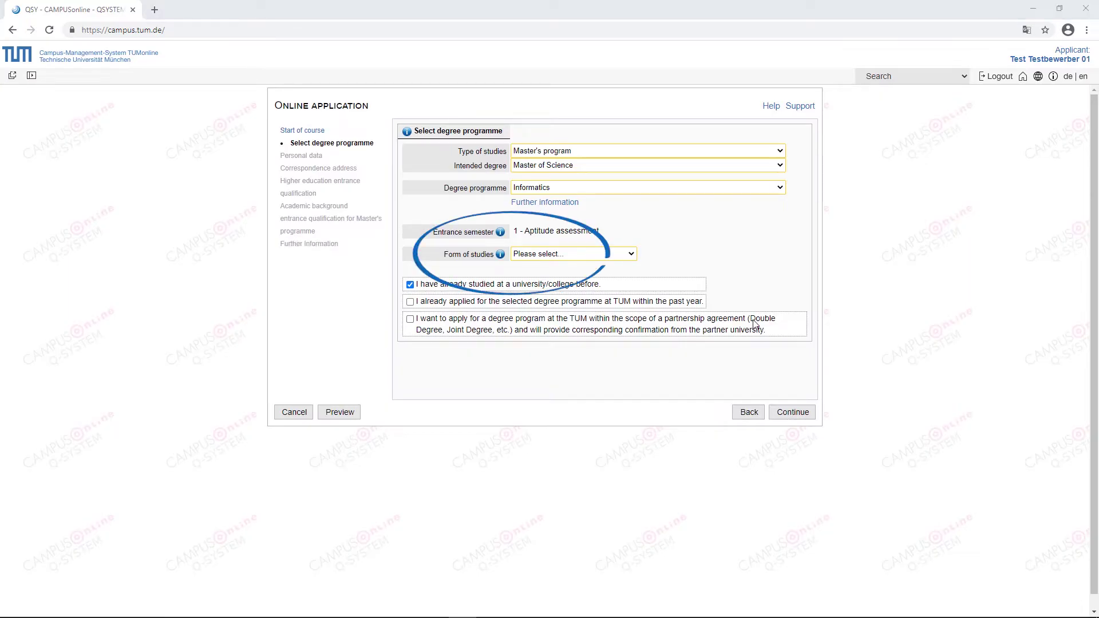
left_click(598, 254)
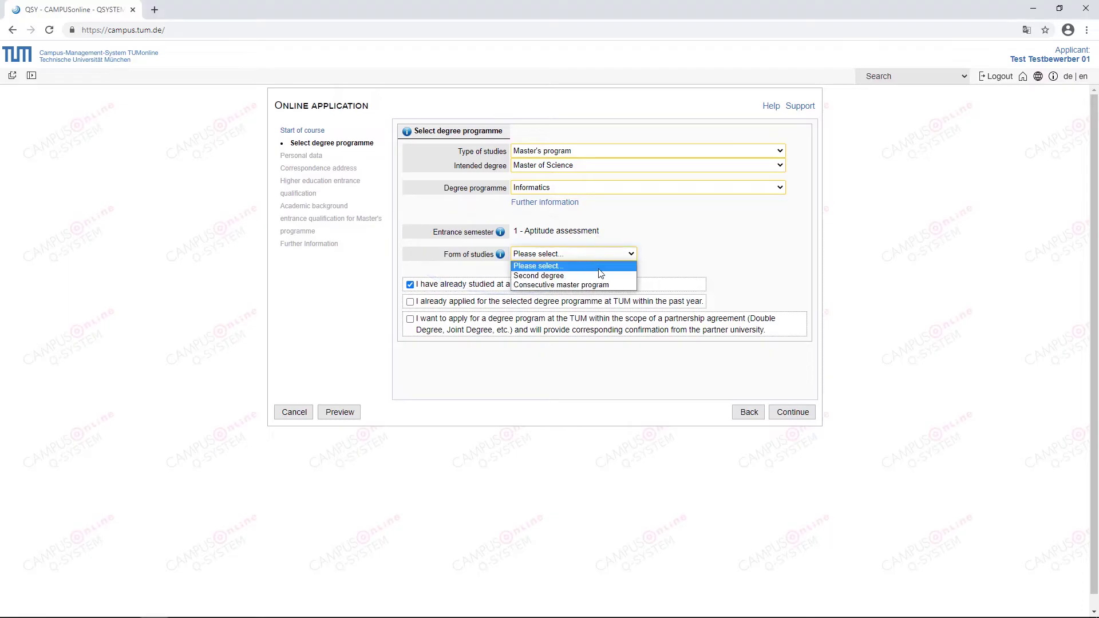
left_click(589, 284)
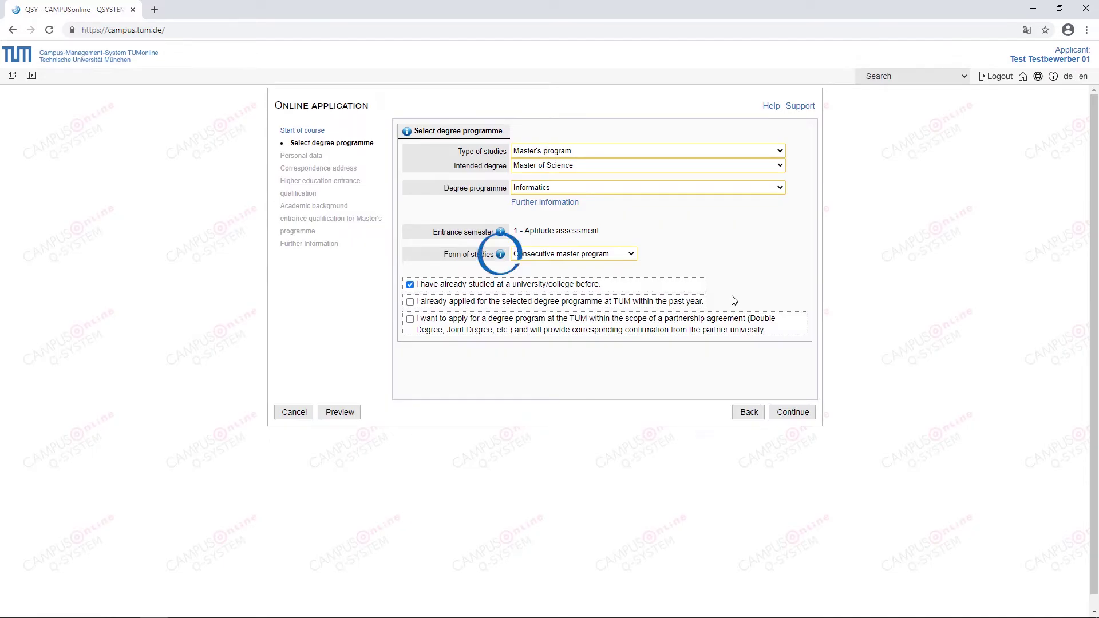
Read the help information on Form of studies, close it, and continue the application from the degree programme selection.
left_click(500, 254)
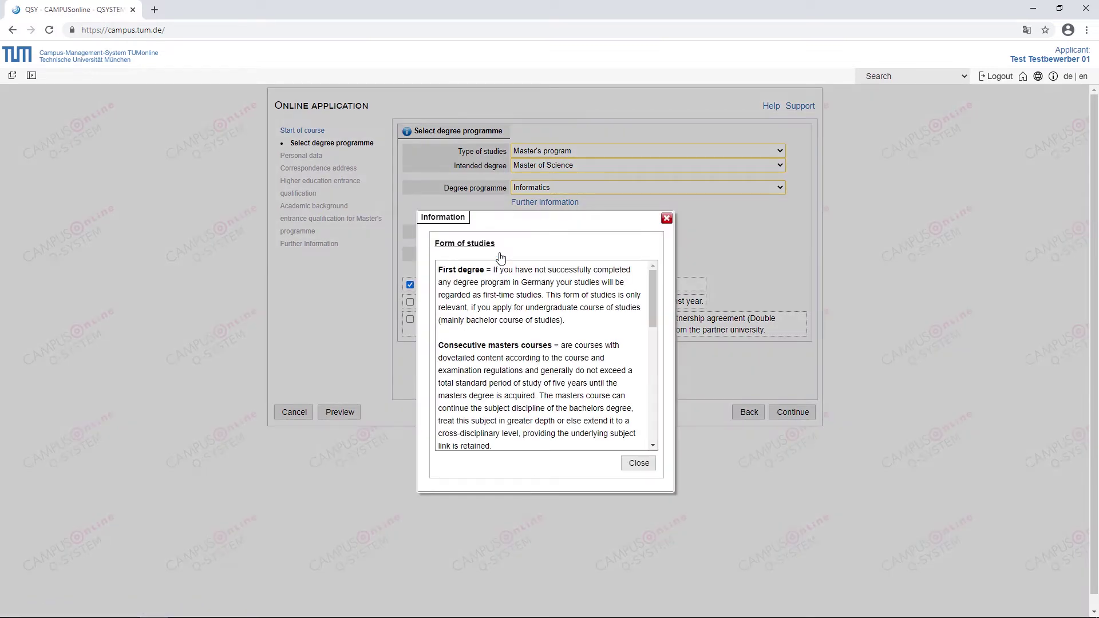
left_click(637, 464)
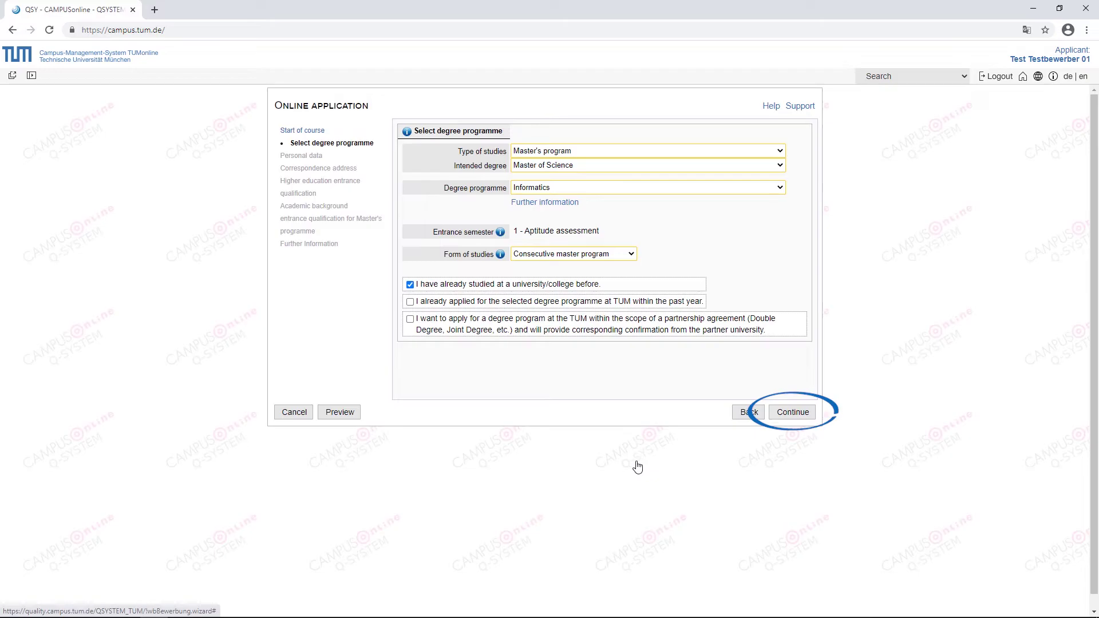
left_click(792, 413)
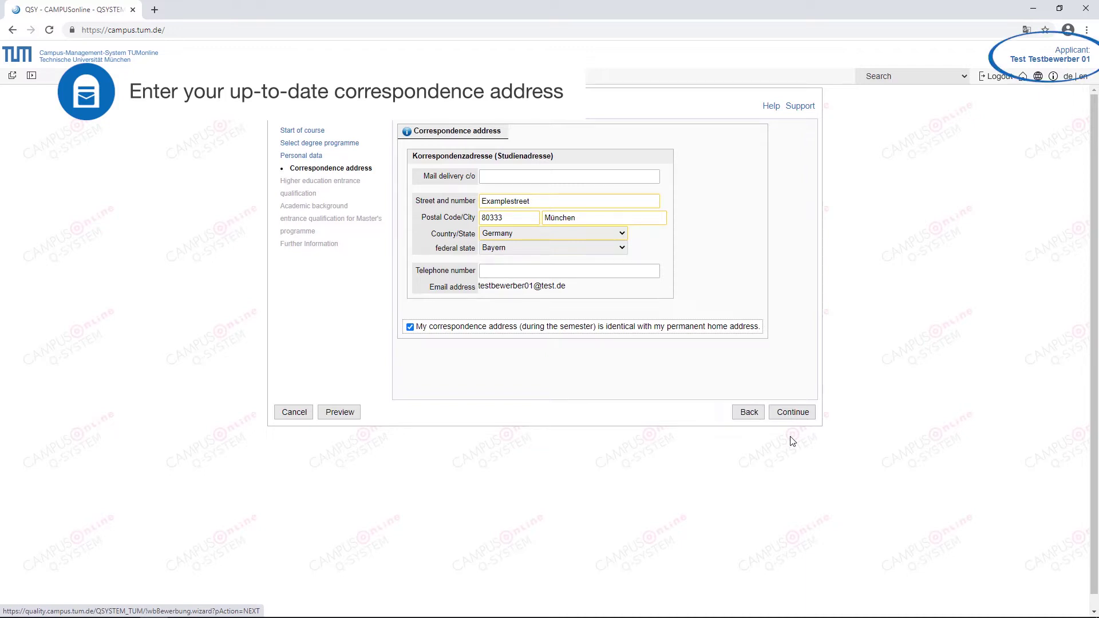
Open the current address page from the applicant's business card and open the address for editing.
left_click(1049, 61)
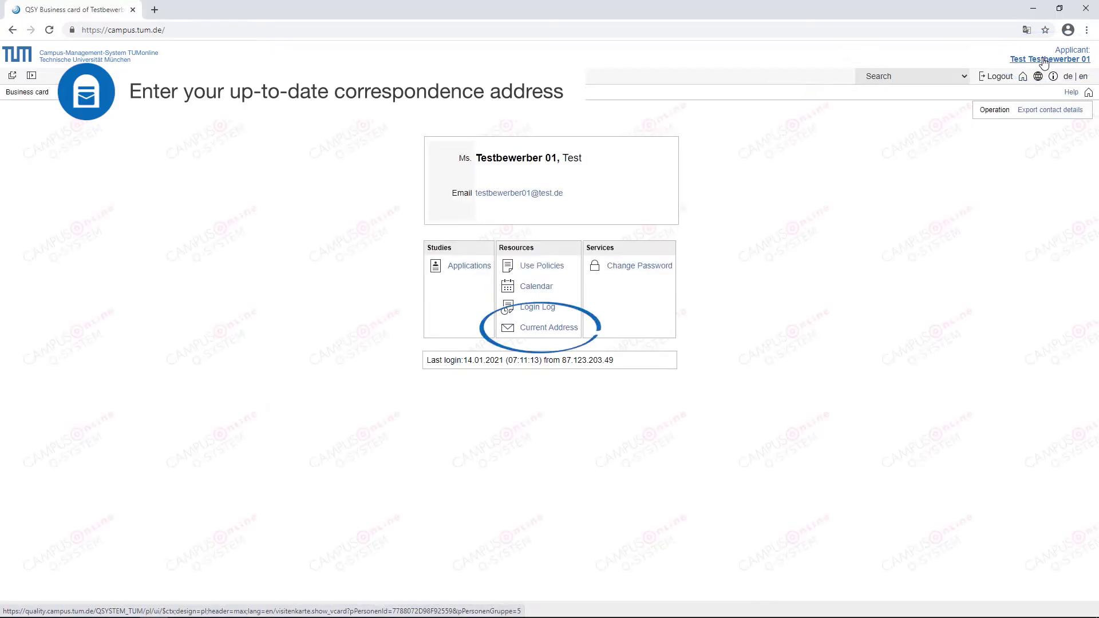
left_click(542, 338)
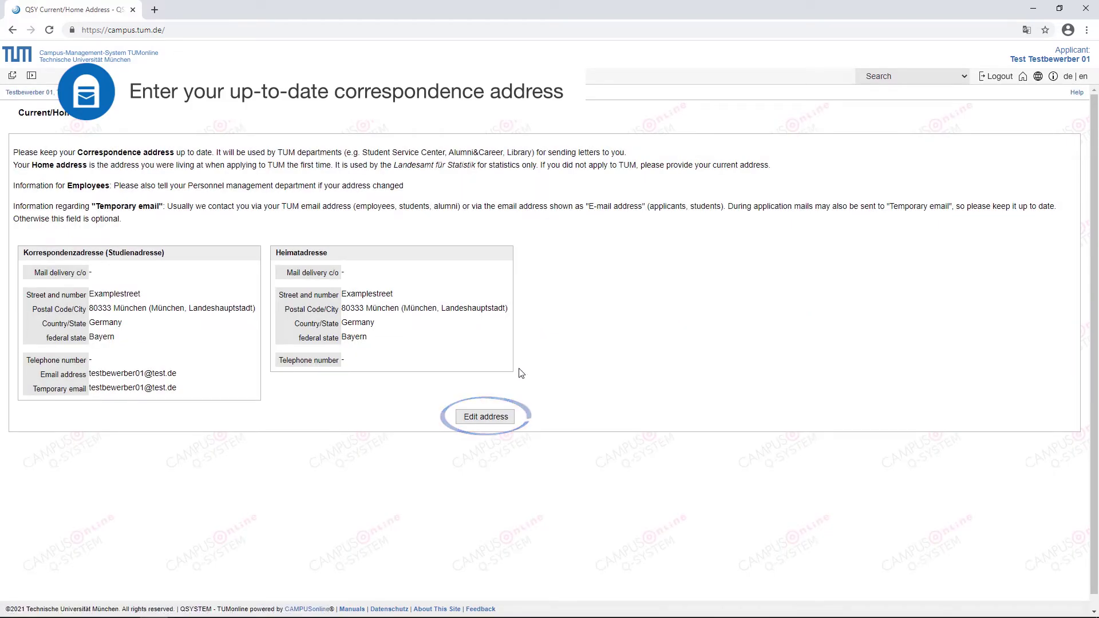
left_click(487, 418)
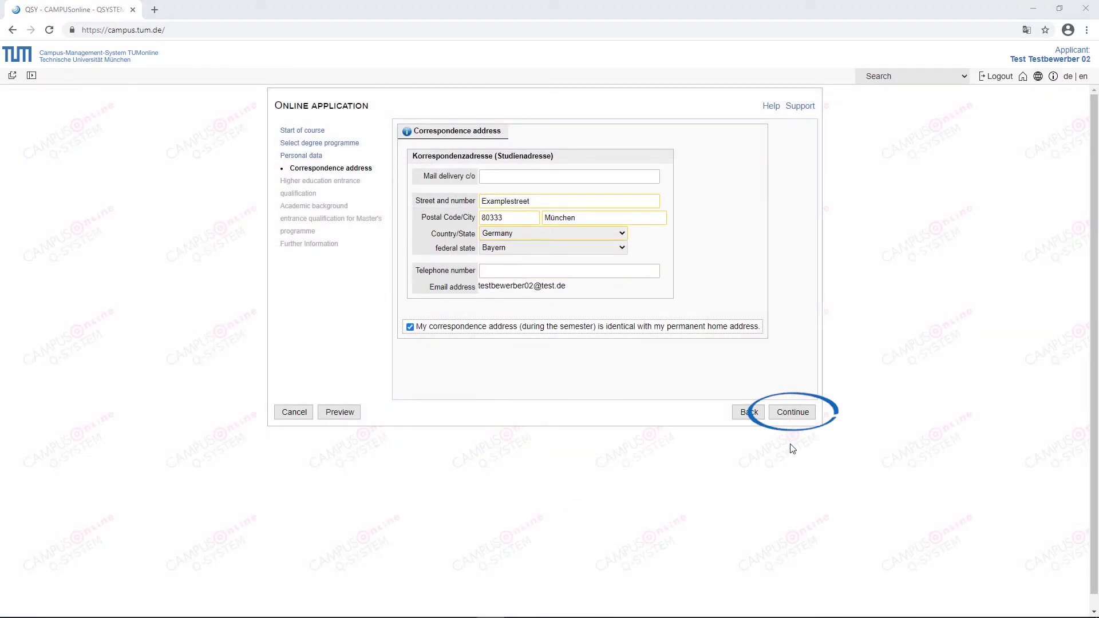
Accept the correspondence address and enter a foreign higher education entrance qualification: School abroad [aHR], Example Certificate, 01.01.2016, grade 1.0, Example School, Example Town.
left_click(794, 413)
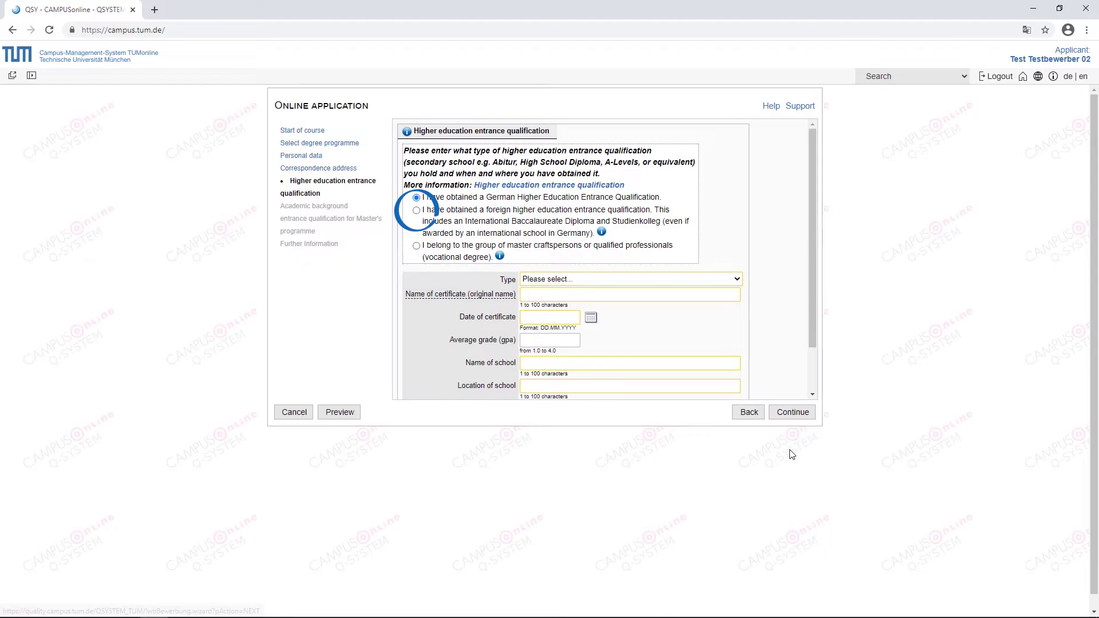
left_click(417, 211)
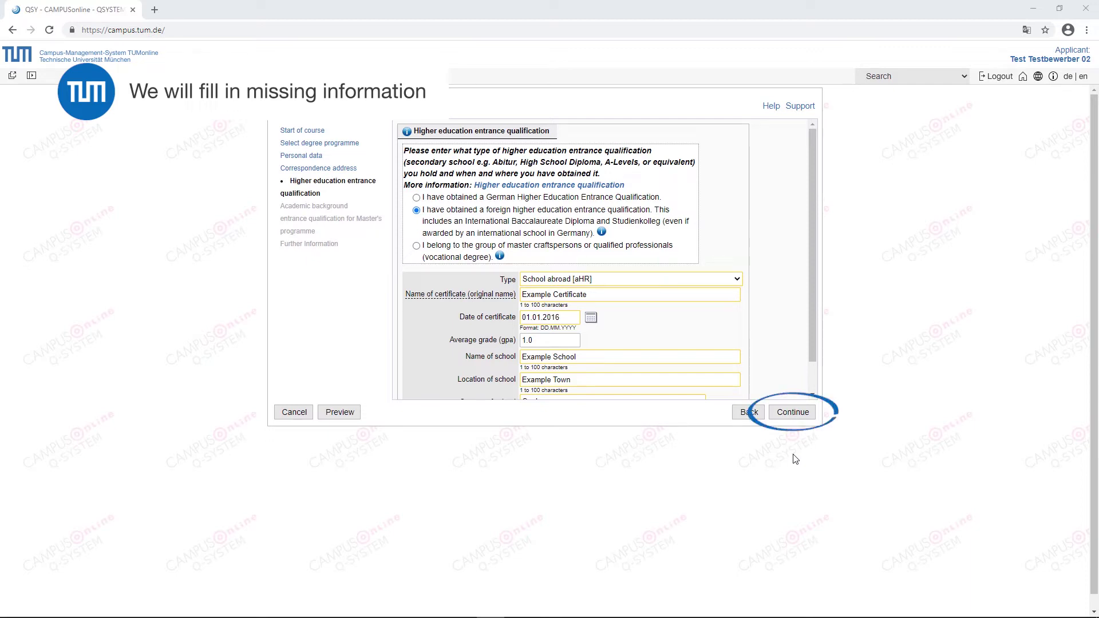
left_click(788, 415)
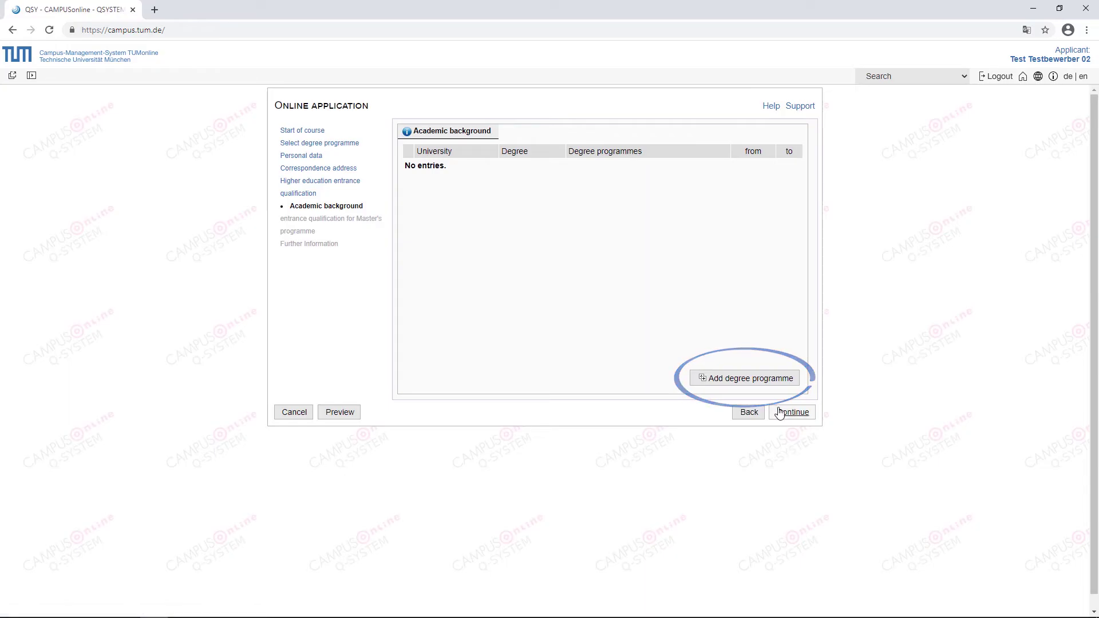
Add a Universitat de Barcelona Bachelor of Science in Computer and Communication Technologies, SS2017 to WS2019/20, to the academic background, save it and continue.
left_click(754, 379)
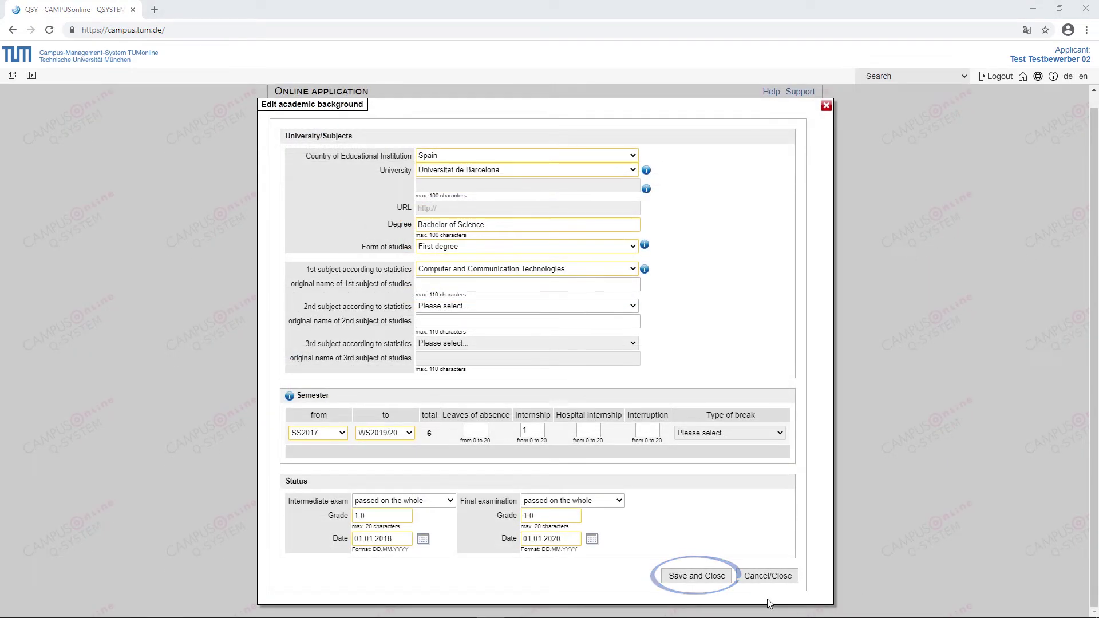
left_click(709, 578)
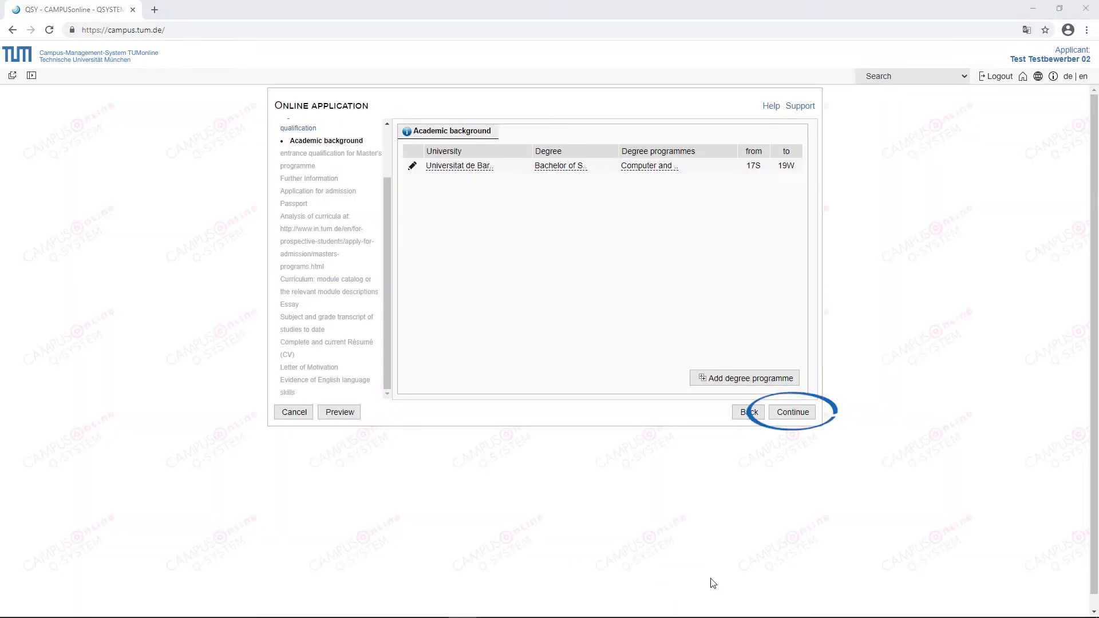
left_click(790, 417)
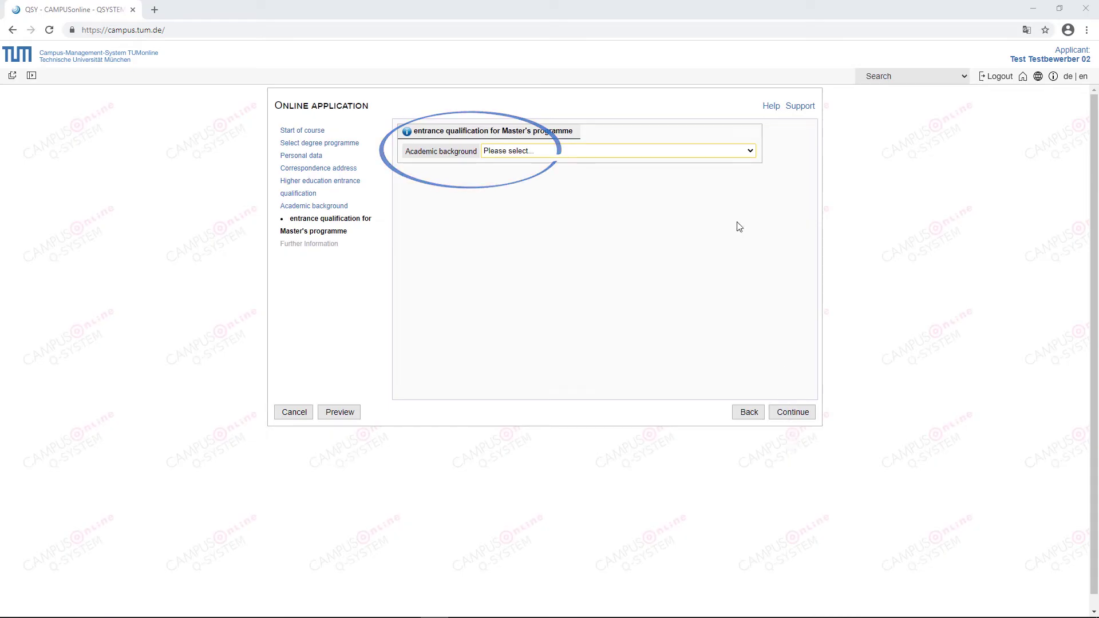
Set the Universitat de Barcelona bachelor's as the master's entrance qualification, with provisional grade 1.0, expected date 01.07.2021 and 160 ECTS credits.
left_click(724, 151)
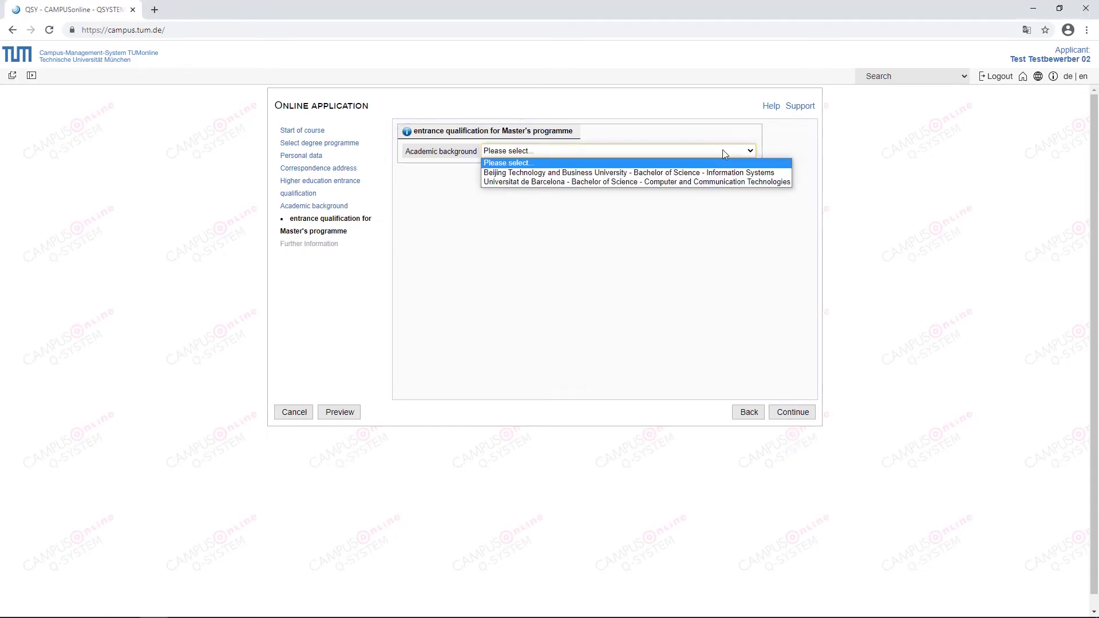
left_click(719, 182)
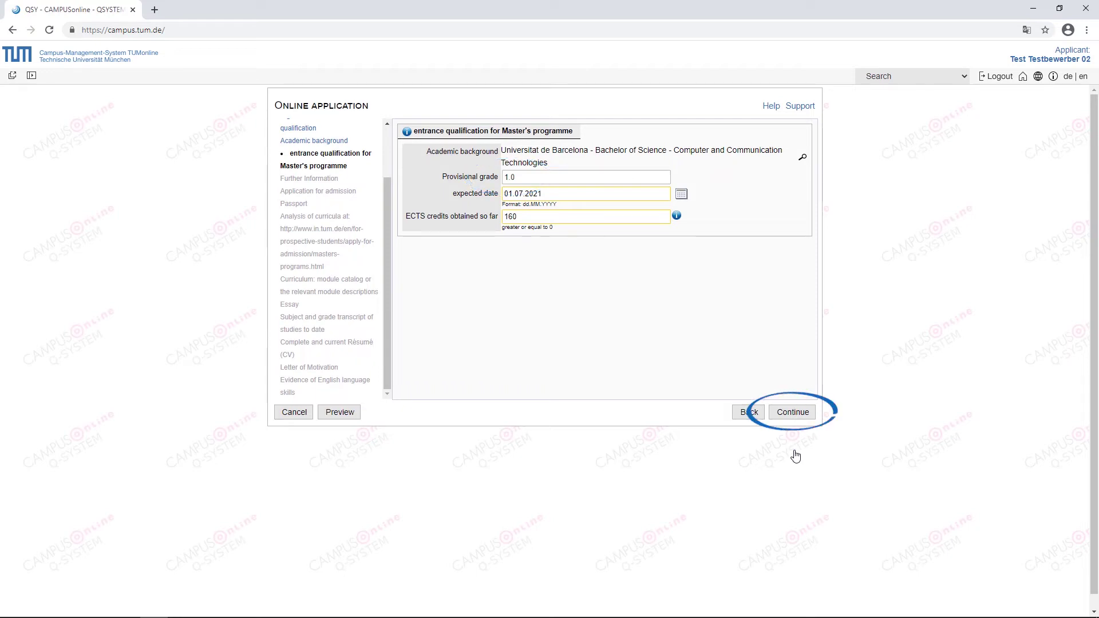
left_click(794, 411)
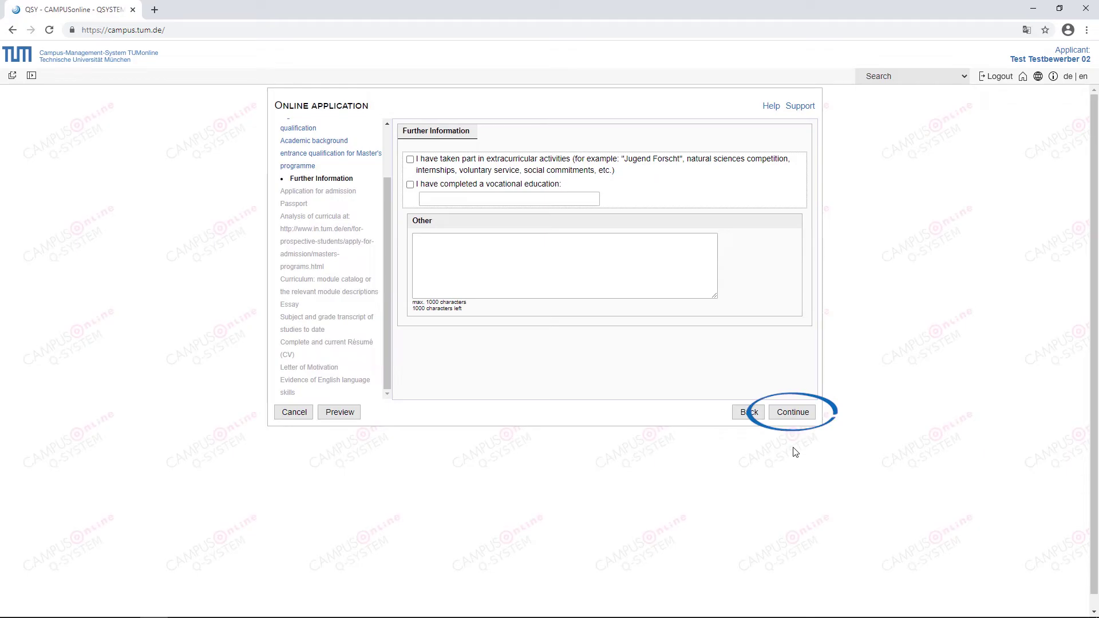
Skip the Further Information and Application for admission pages unfilled, and upload Passport.pdf as the passport document.
left_click(793, 413)
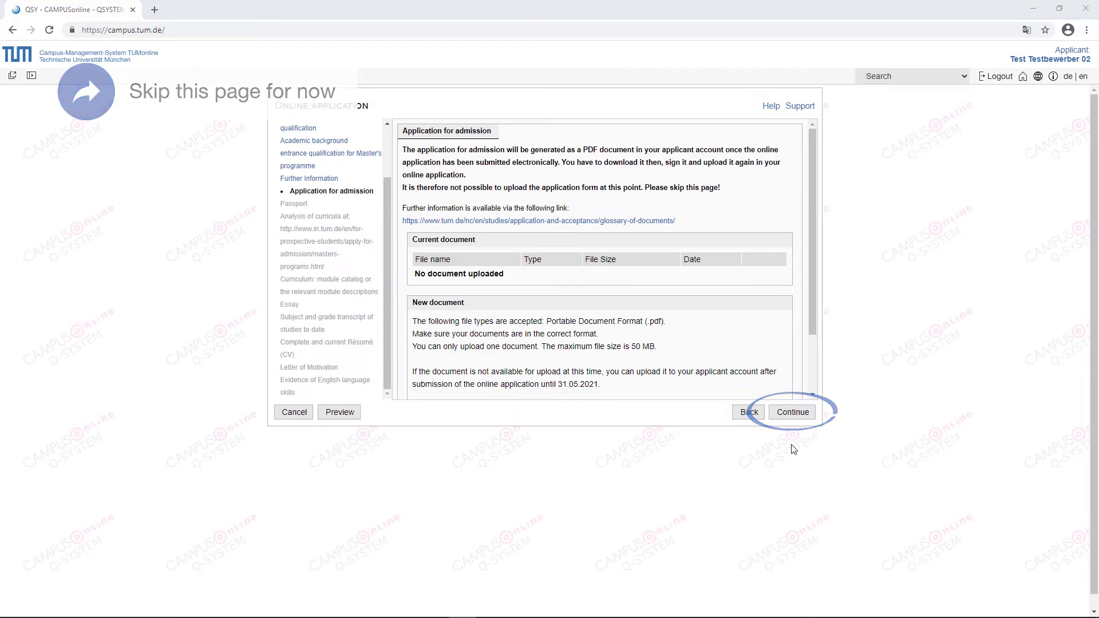
left_click(793, 413)
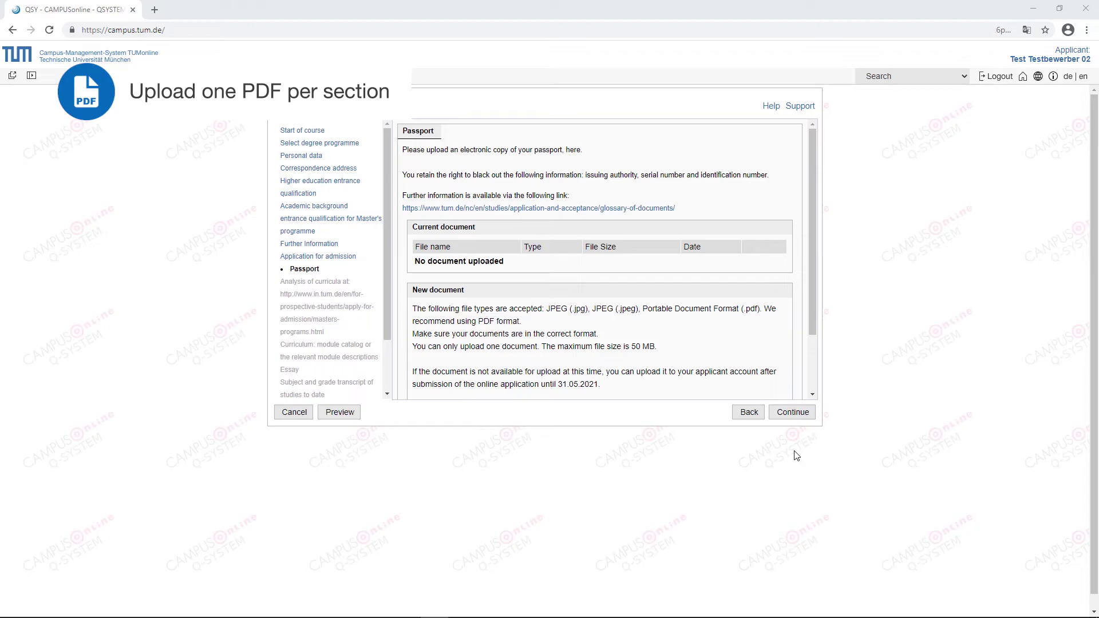
left_click_drag(812, 306, 823, 373)
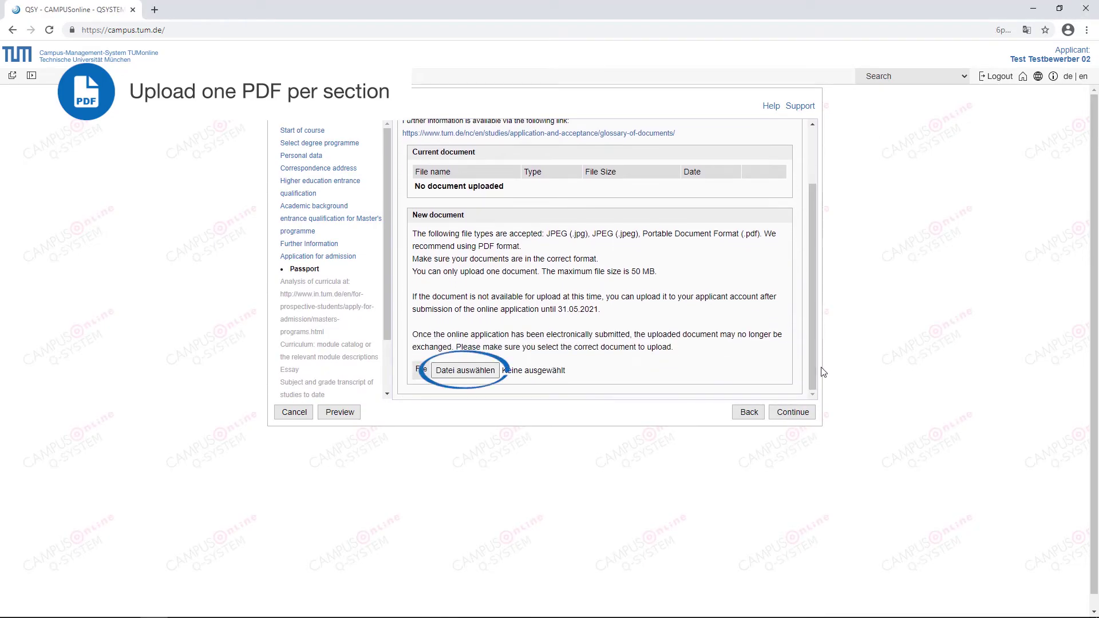
left_click(466, 371)
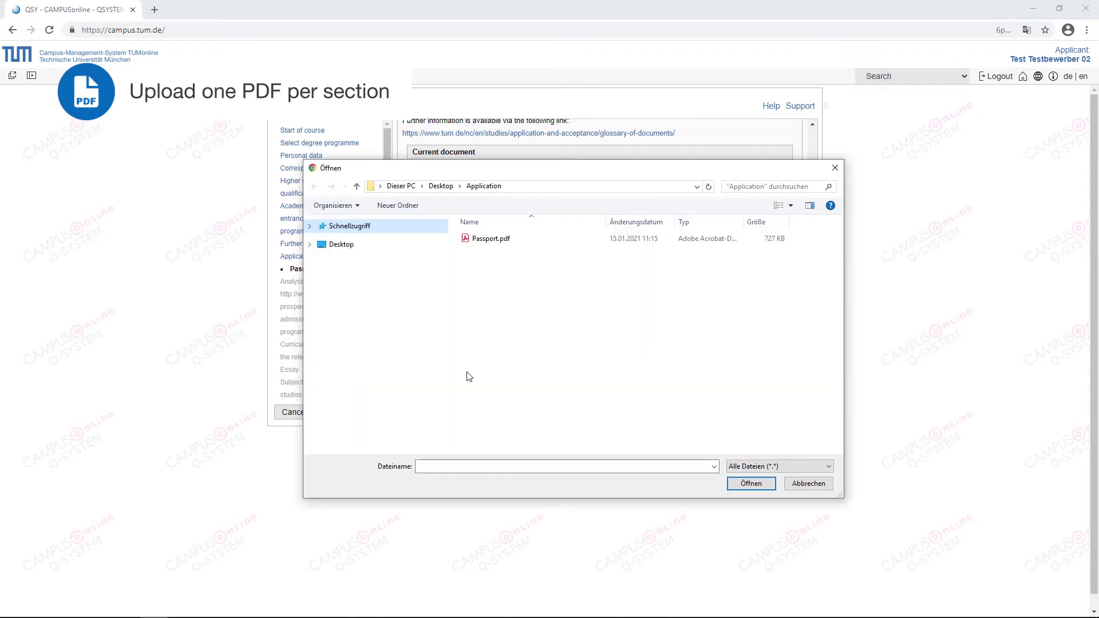
left_click(484, 240)
left_click(749, 484)
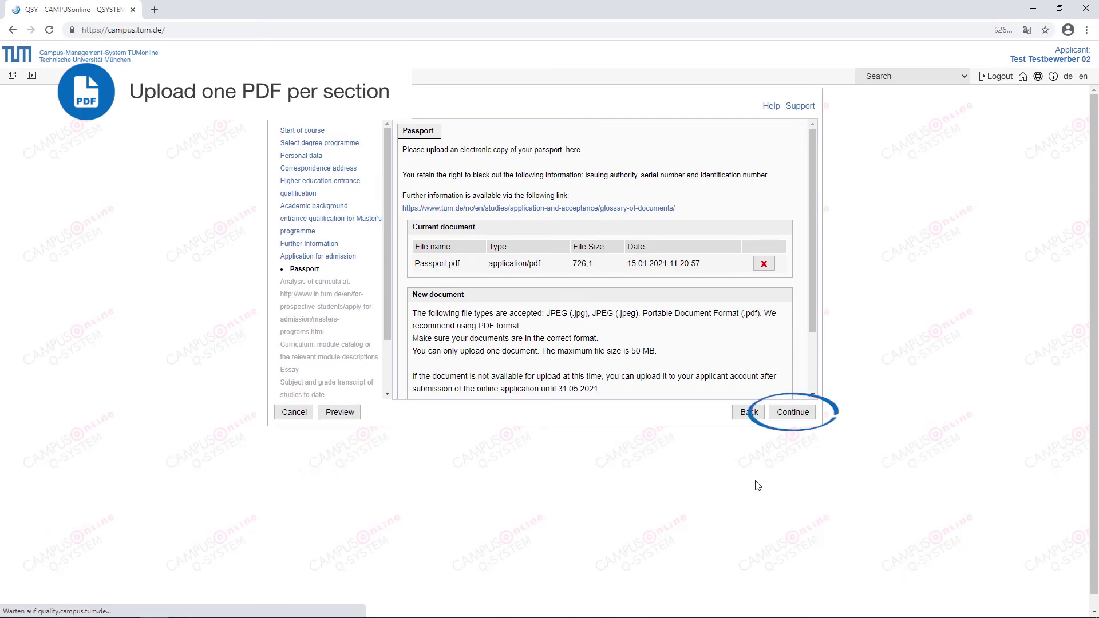
left_click(792, 413)
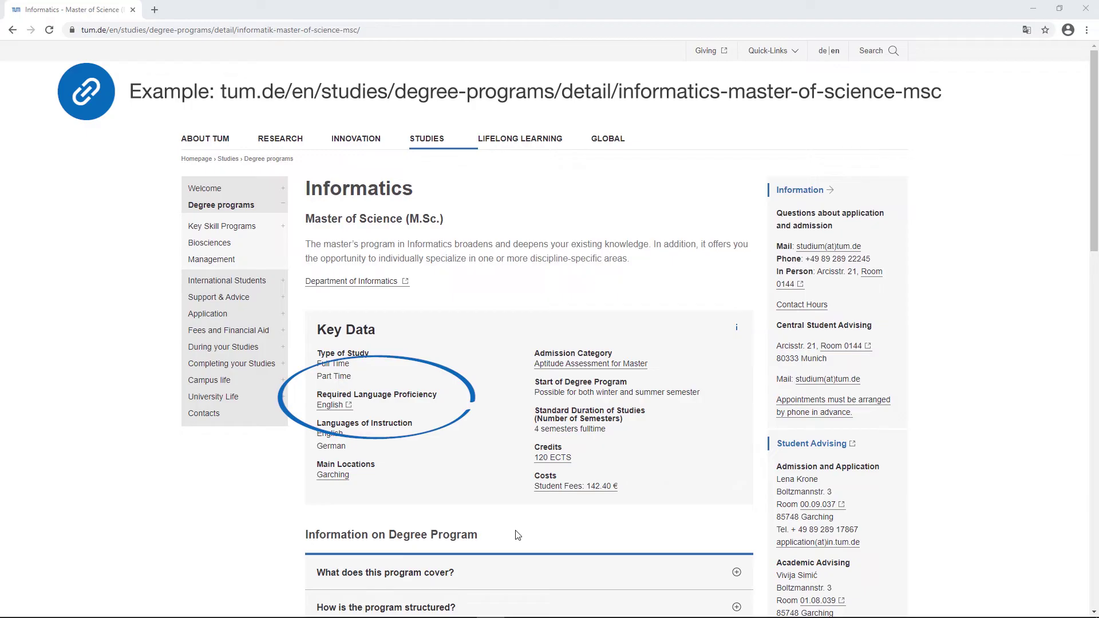
Check the English proficiency requirement for Informatics, and submit Verification of English as the language of instruction as evidence without uploading a document.
left_click(343, 410)
left_click_drag(1094, 78, 1096, 232)
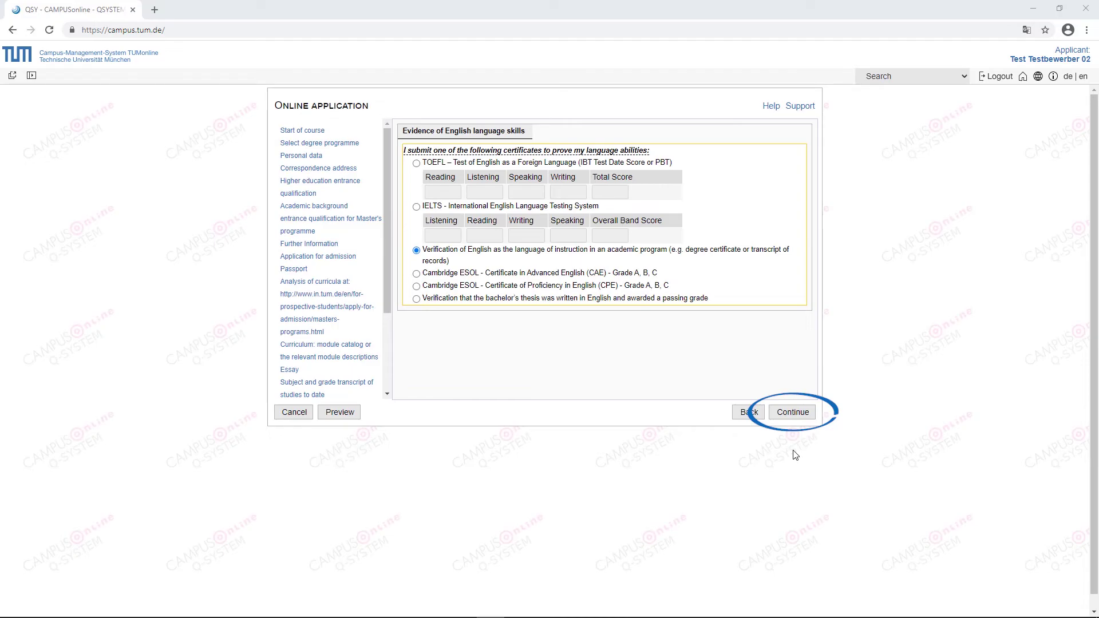
left_click(793, 413)
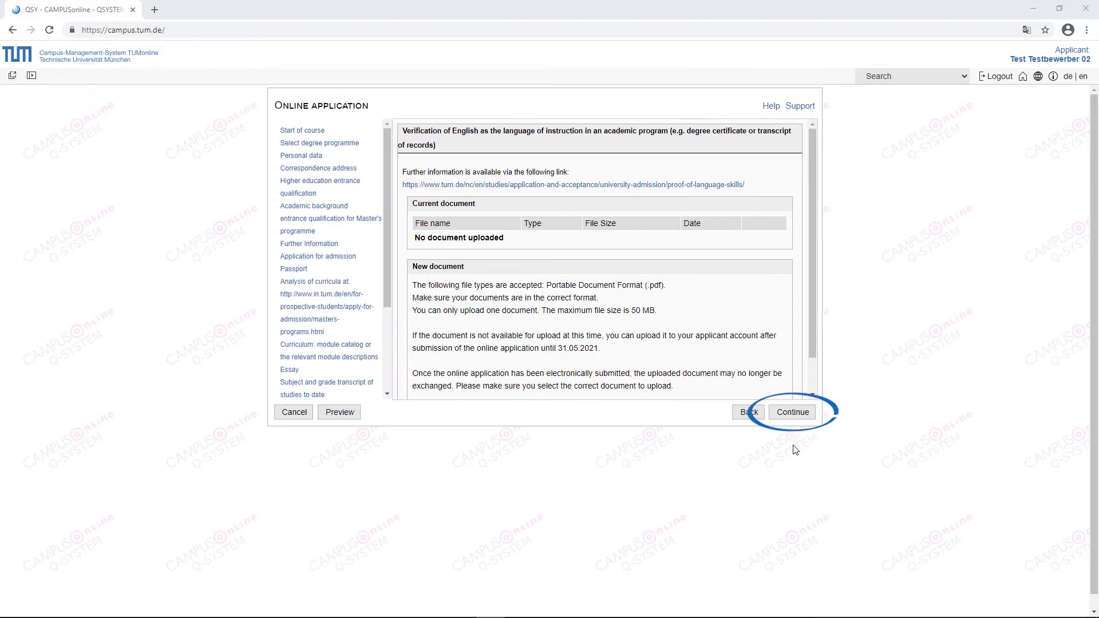
left_click(793, 412)
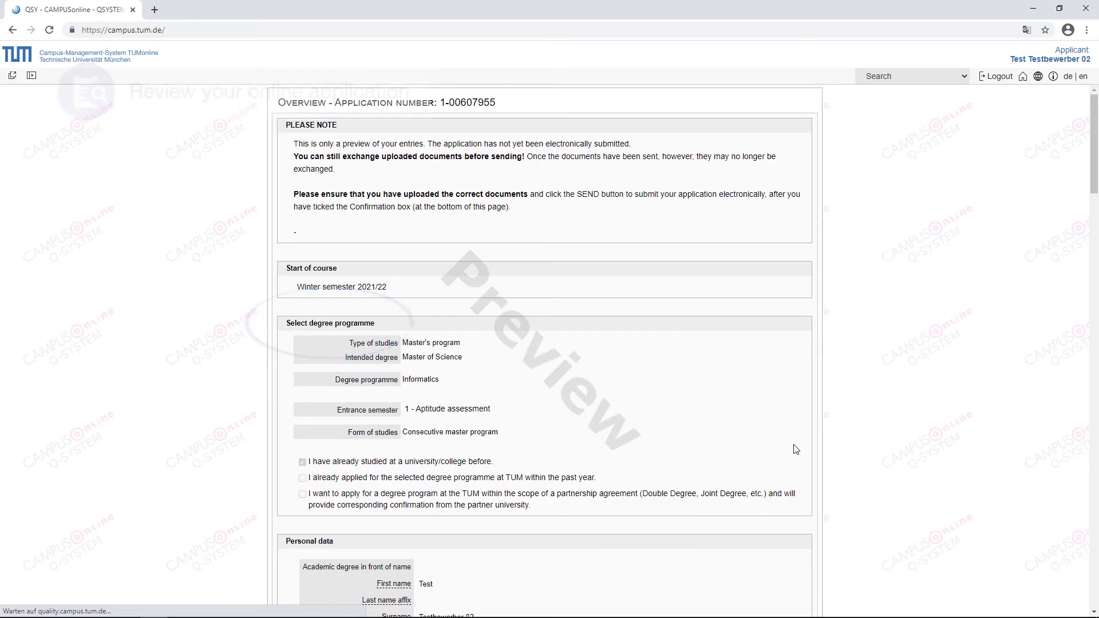
Review the application preview, accept the declaration under Confirmation, and send the application electronically.
left_click_drag(1095, 176, 1048, 599)
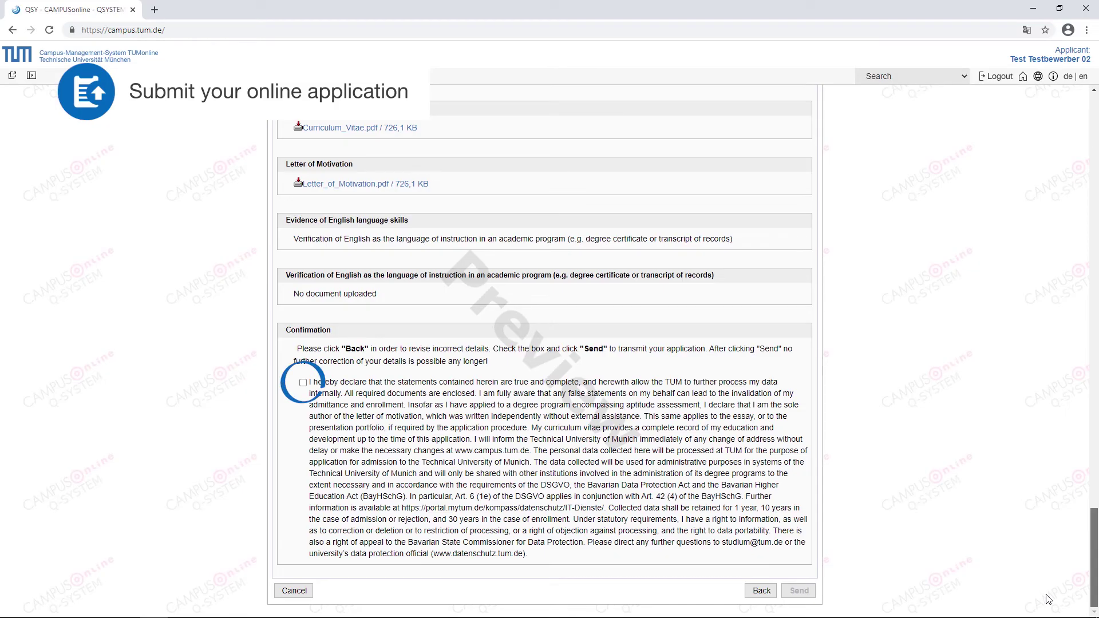
left_click(305, 386)
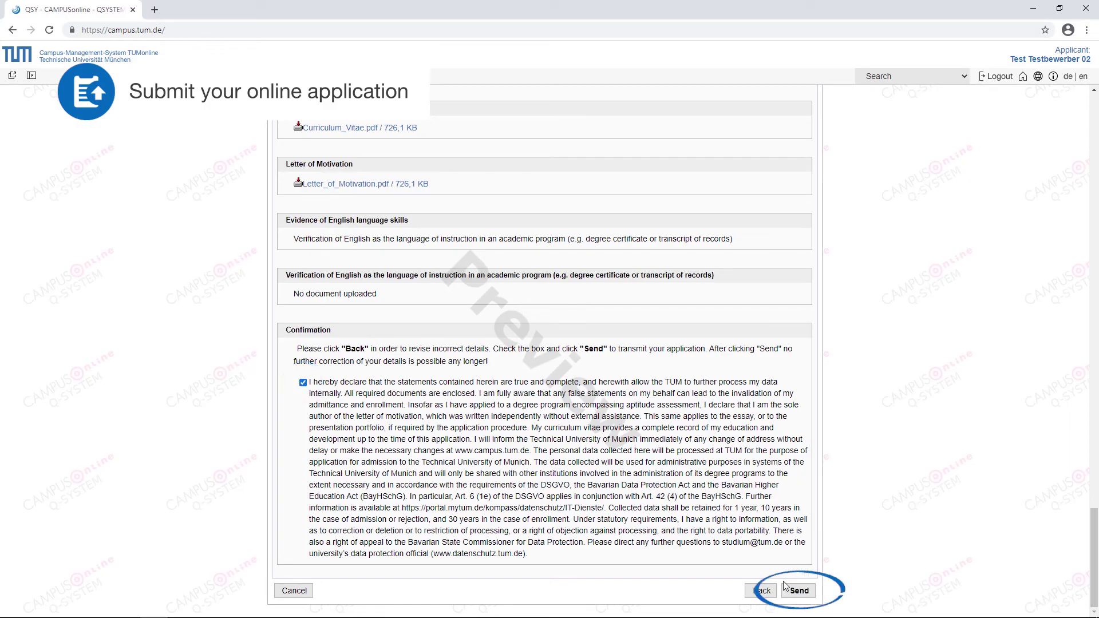
left_click(800, 591)
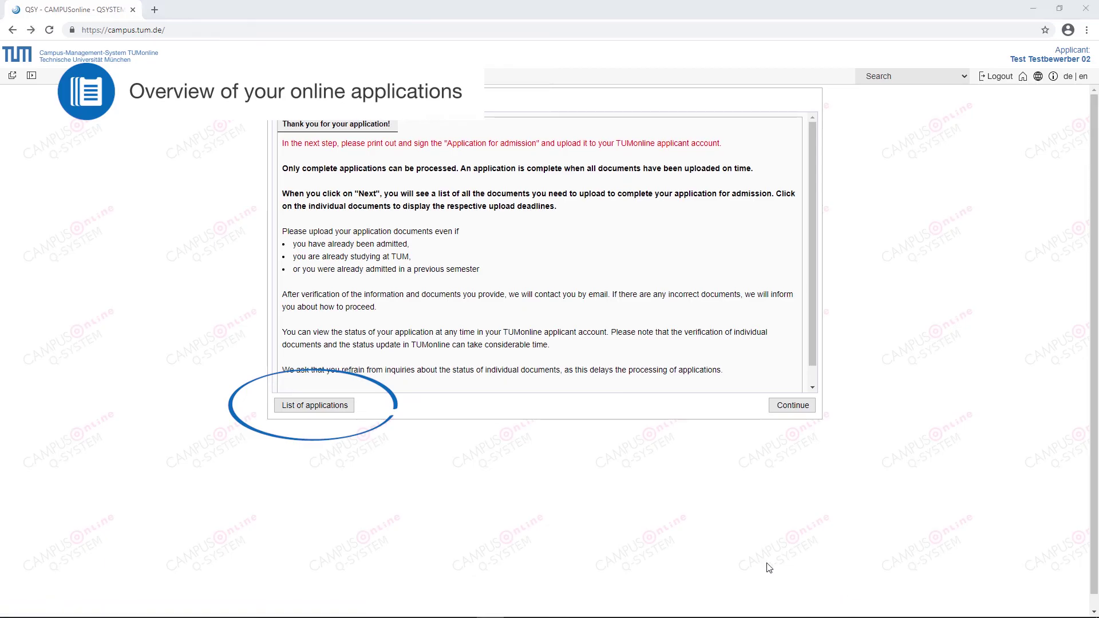
Open the status of the Informatics application from the list of applications and print the Application for admission.
left_click(314, 405)
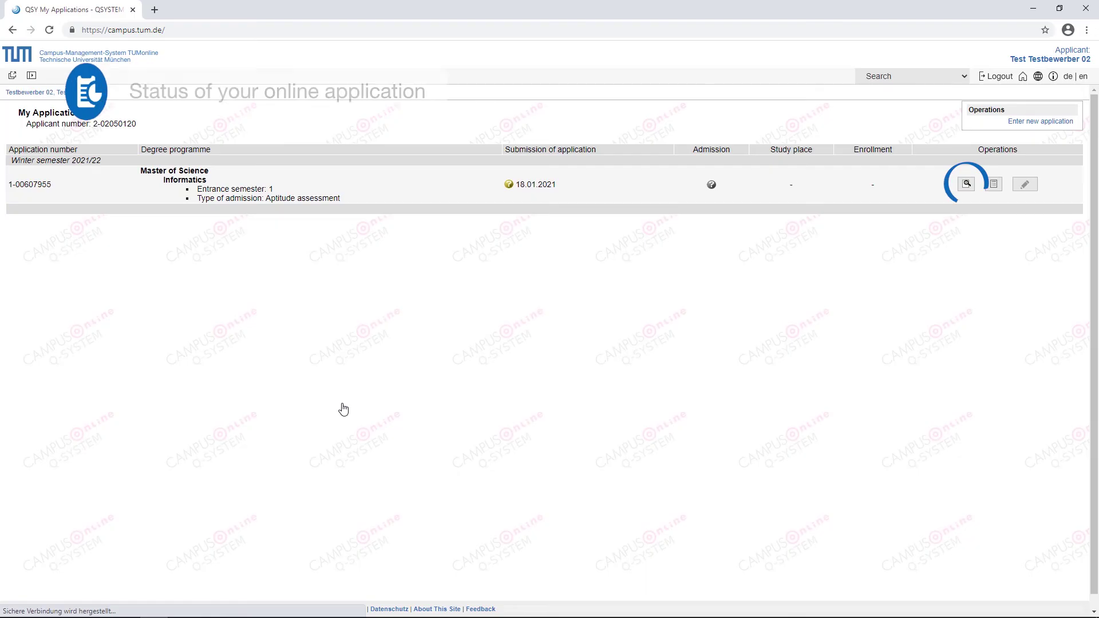
left_click(967, 185)
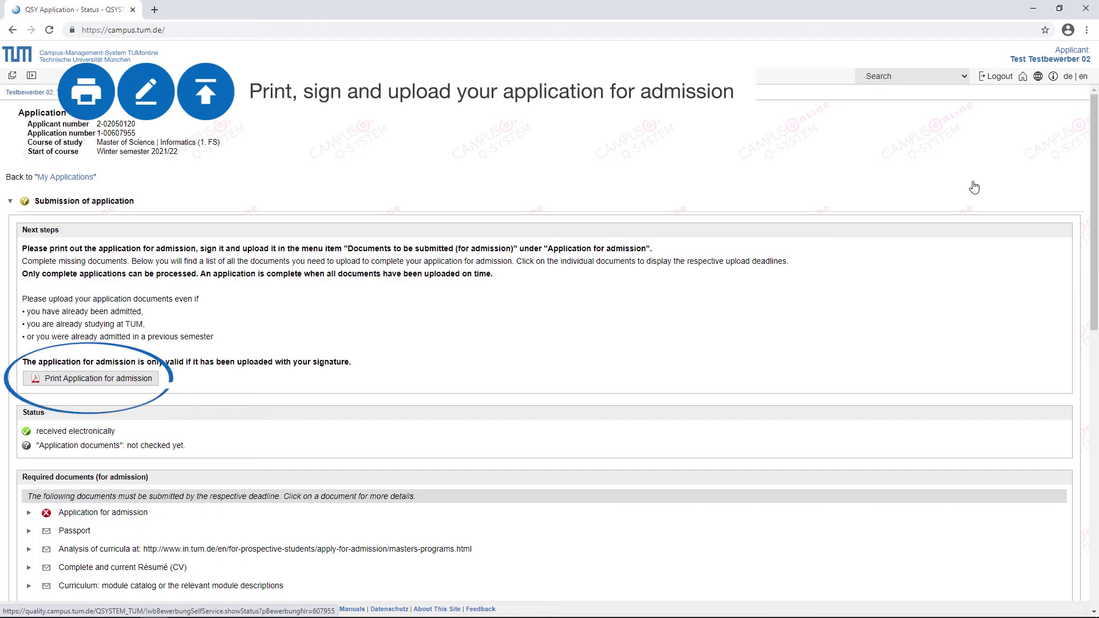
left_click(117, 384)
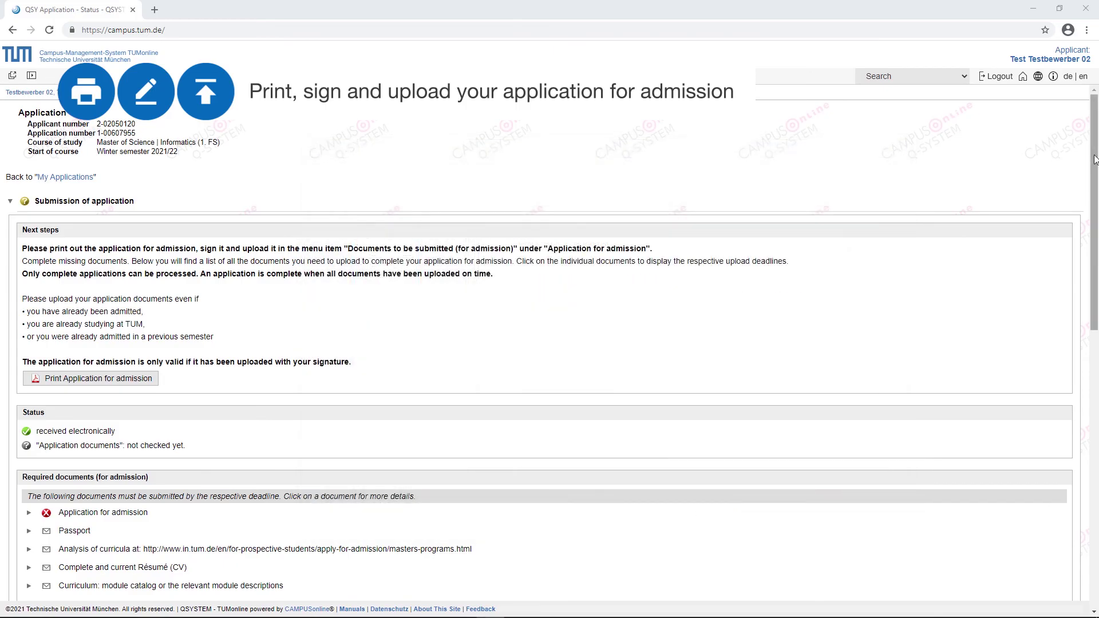
Upload the bew_antrag PDF from the Application folder as the required Application for admission document.
left_click_drag(1094, 160, 1075, 257)
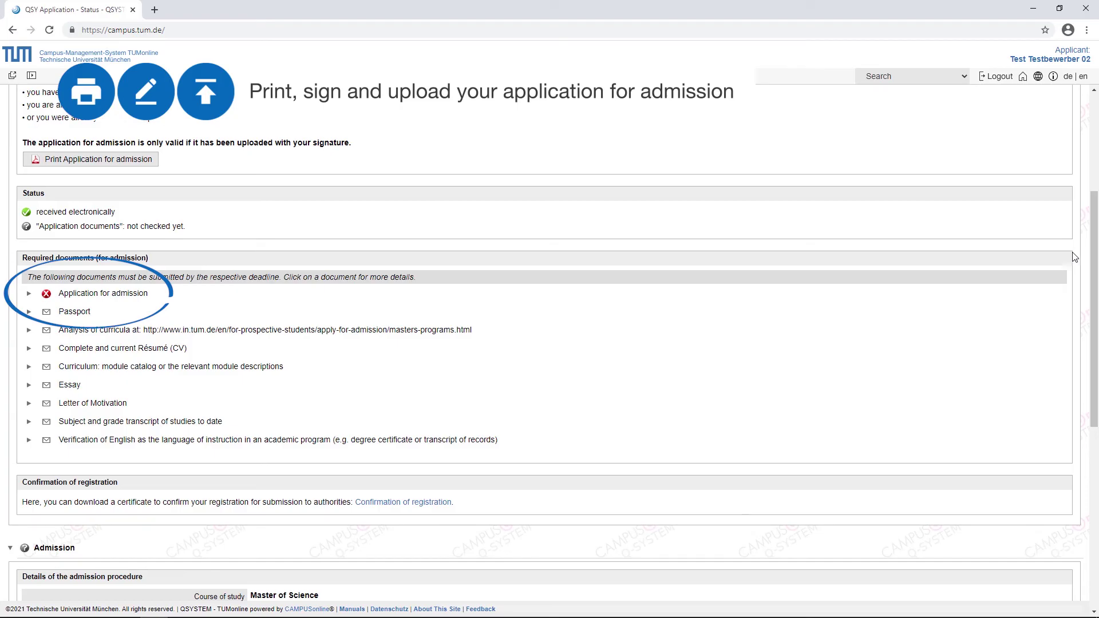
left_click(86, 295)
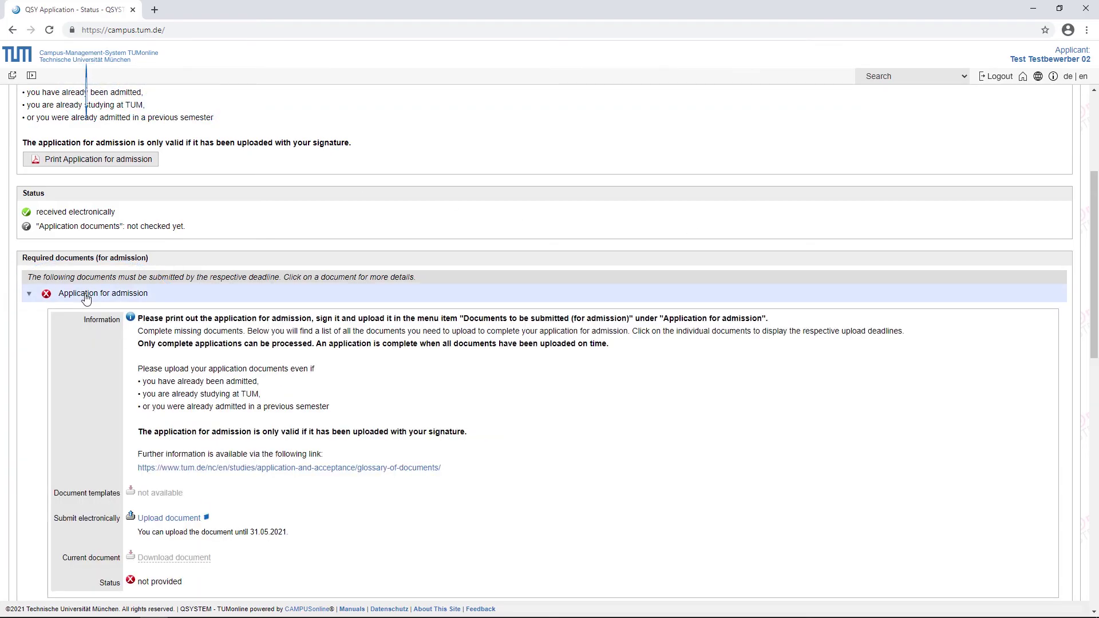
left_click(182, 518)
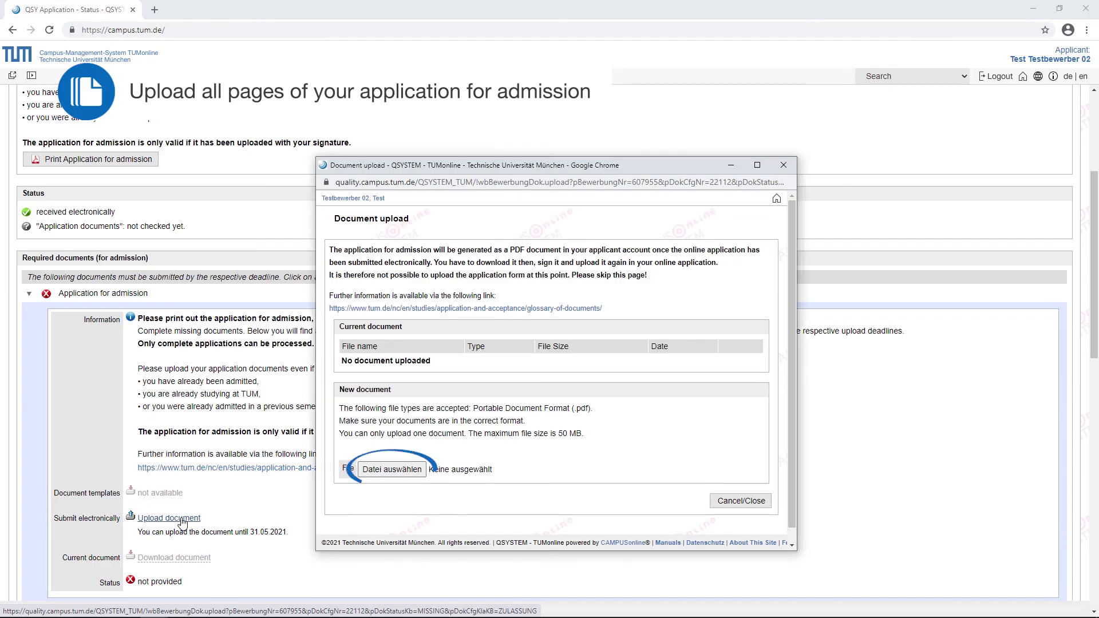
left_click(374, 470)
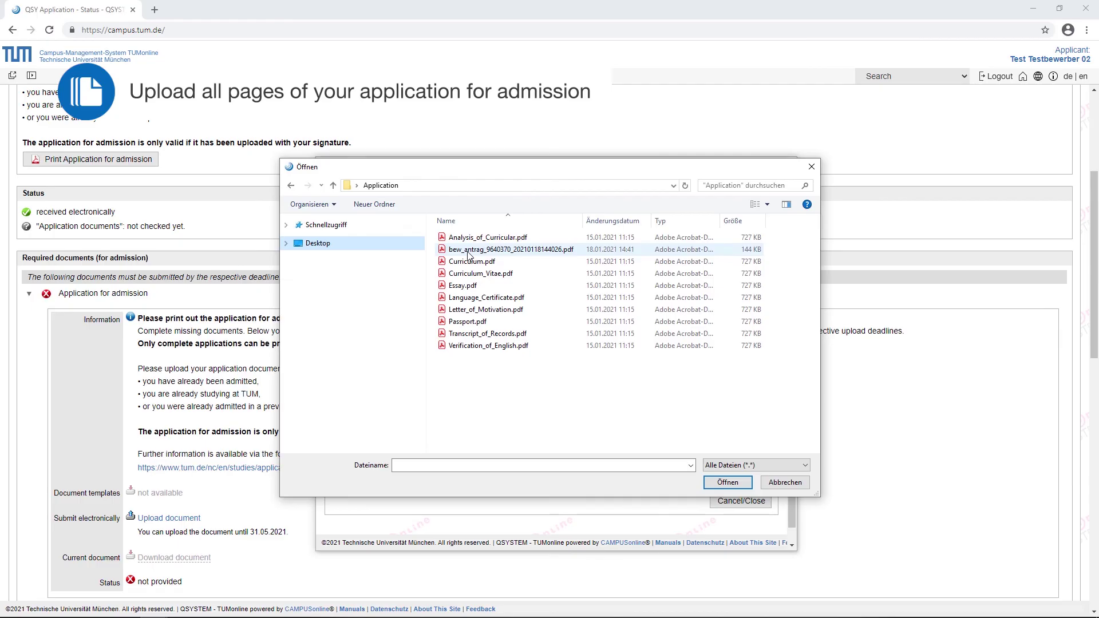
left_click(511, 249)
left_click(709, 484)
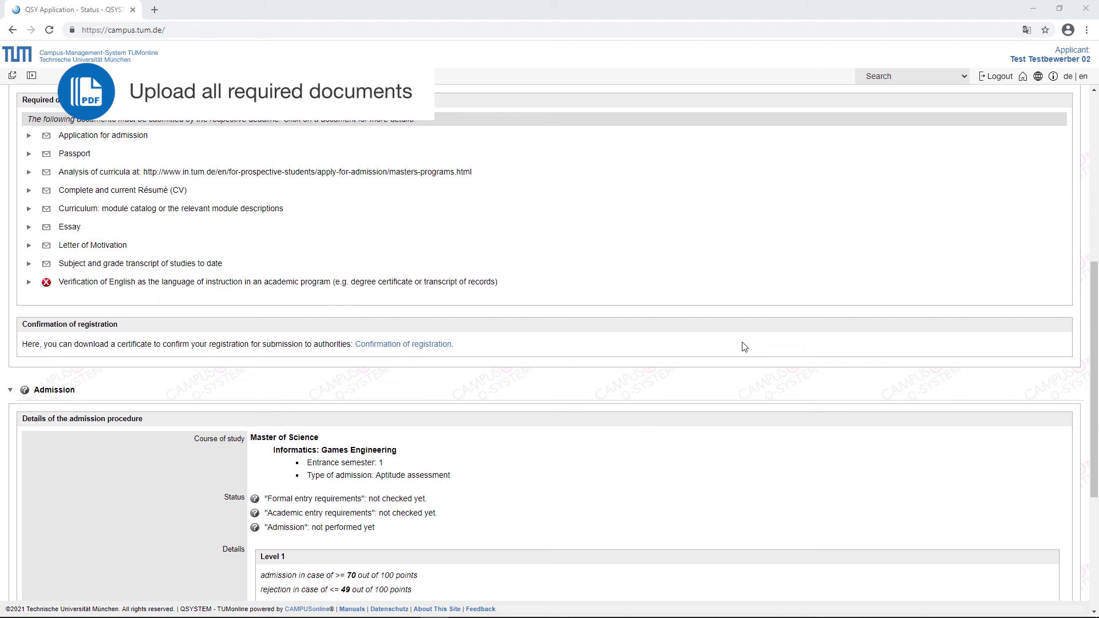
Open the status of the Informatics application for winter semester 2021/22 from the applicant's list of applications.
left_click(664, 286)
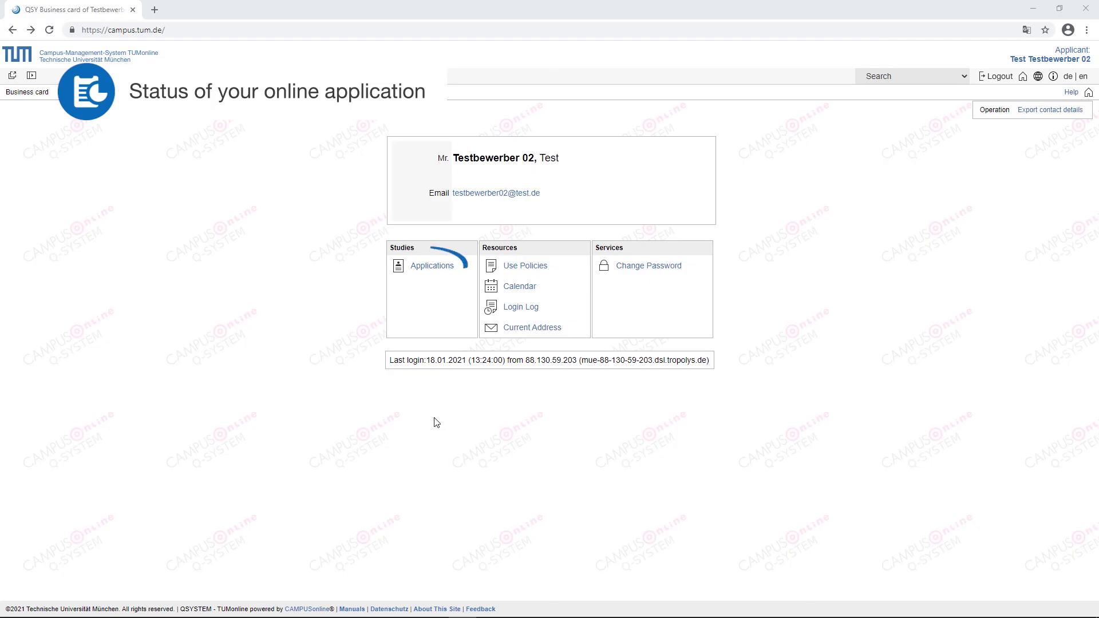
left_click(435, 268)
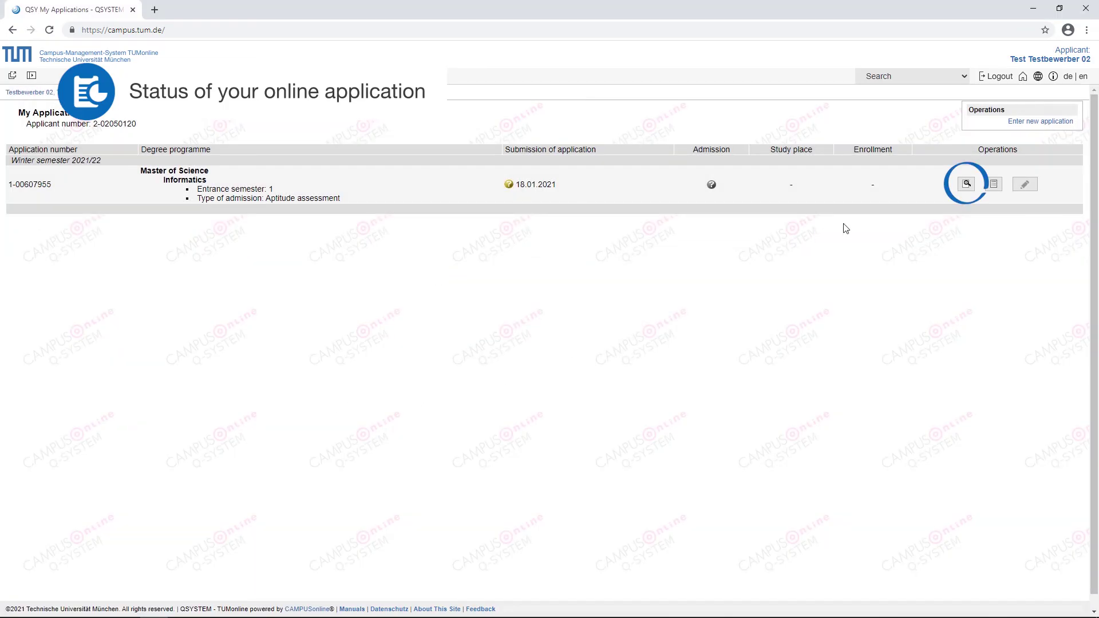
left_click(967, 185)
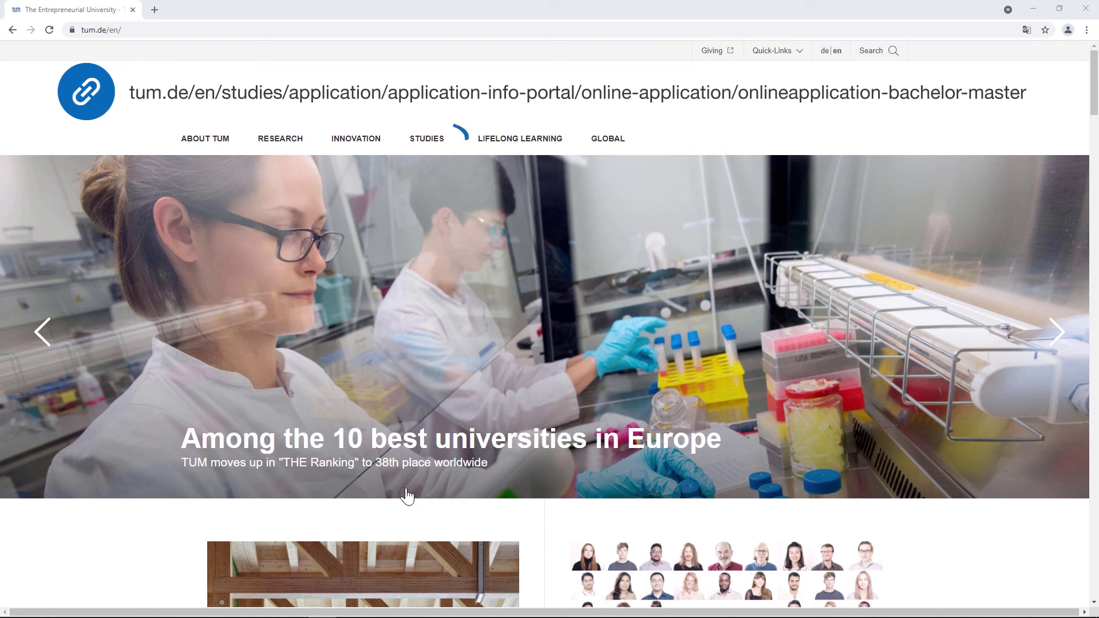
On the TUM website, open the step-by-step guide for bachelor's or master's applications from the Application Info Portal's Online Application page.
mouse_move(428, 141)
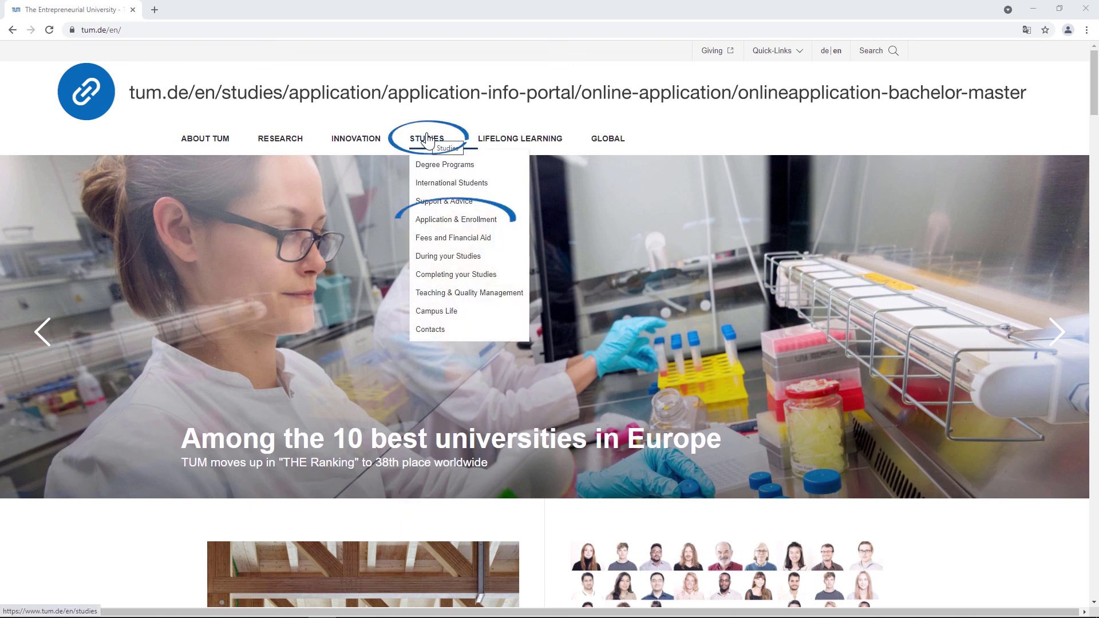
left_click(428, 224)
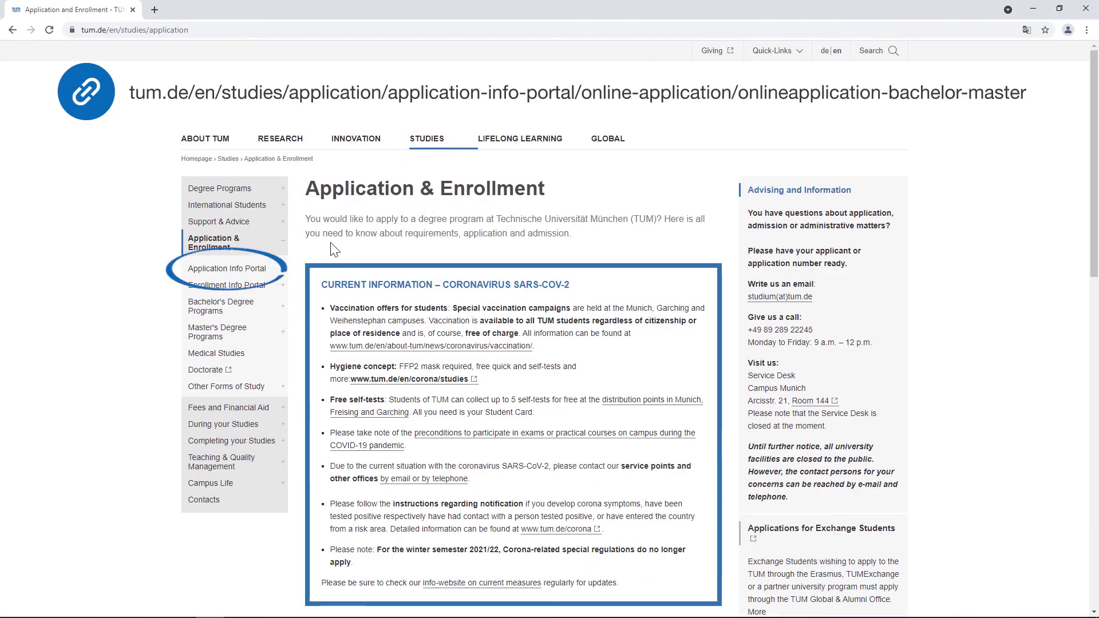
left_click(247, 274)
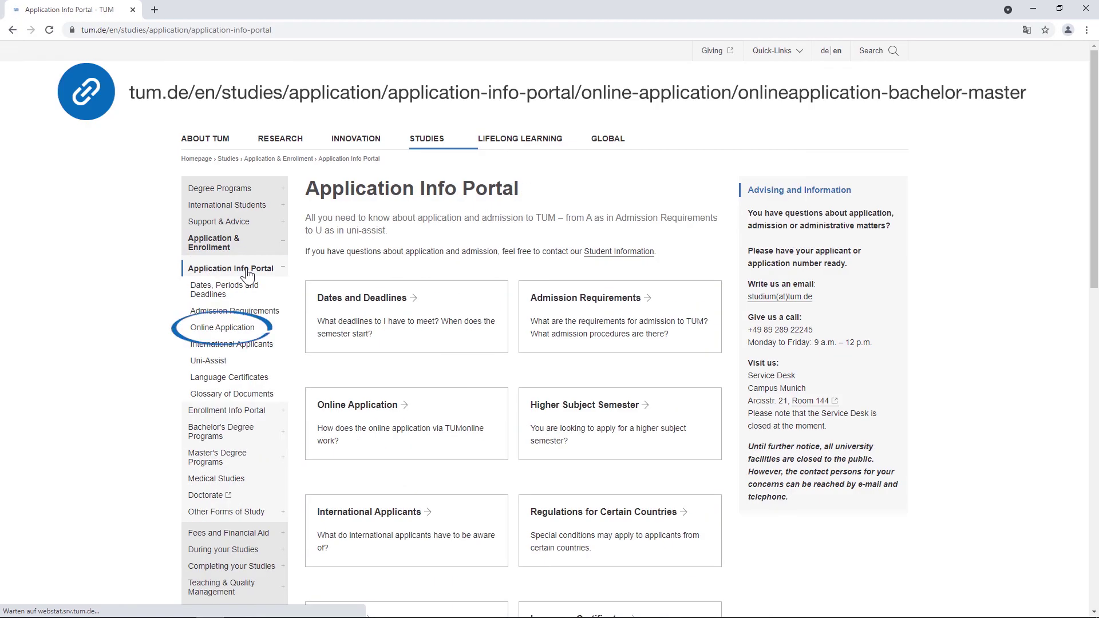
left_click(228, 329)
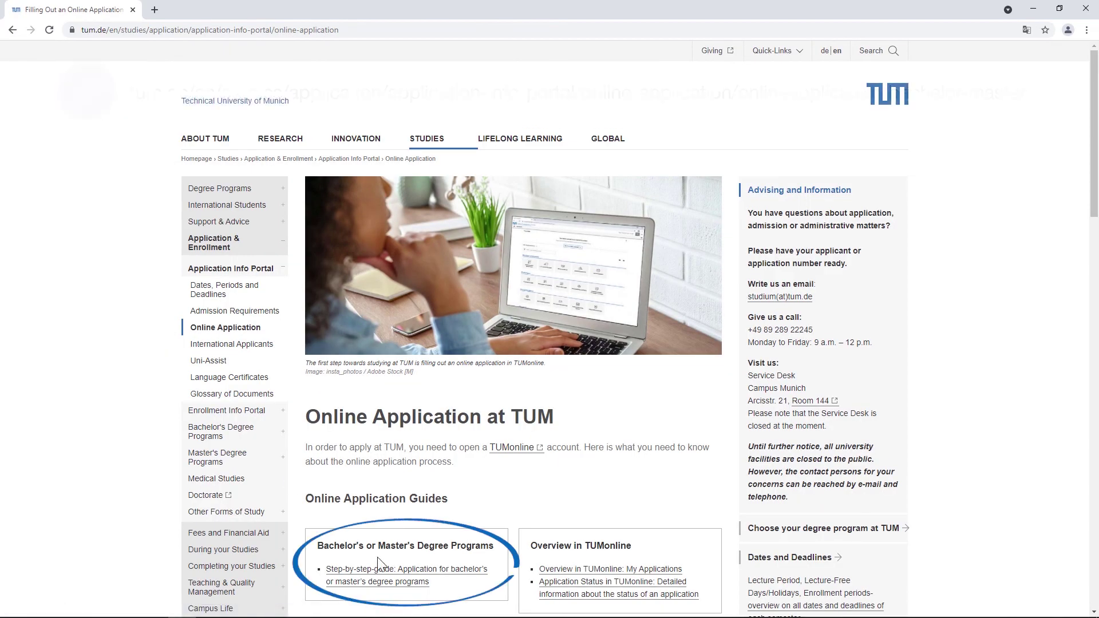
left_click(389, 575)
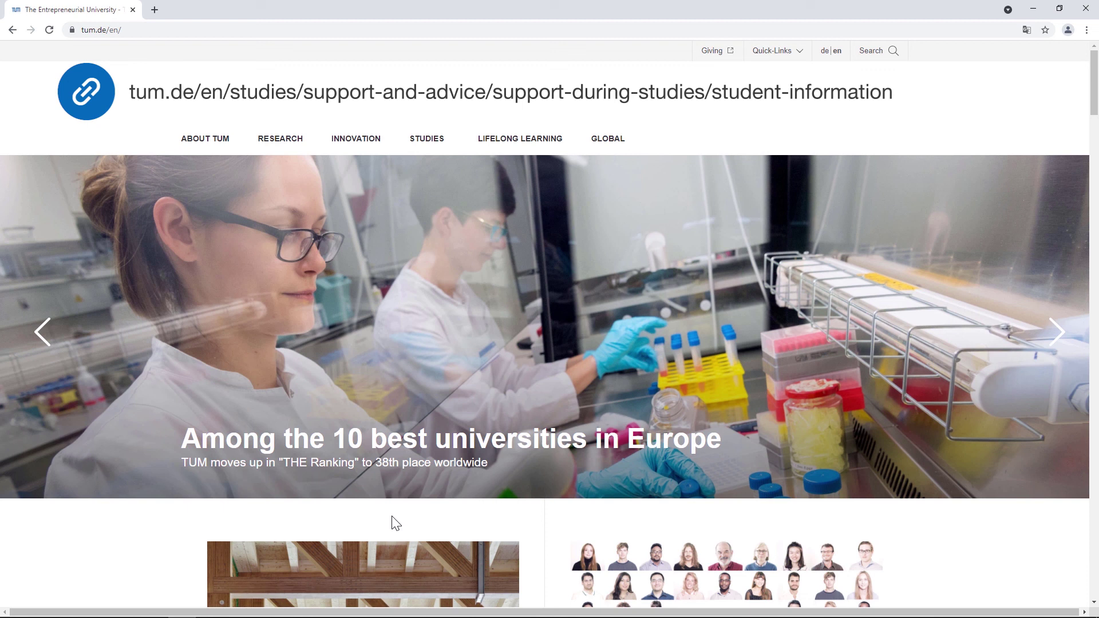
On the TUM website, open the Student Information page within Support during Studies and view how to contact the advisors.
mouse_move(430, 145)
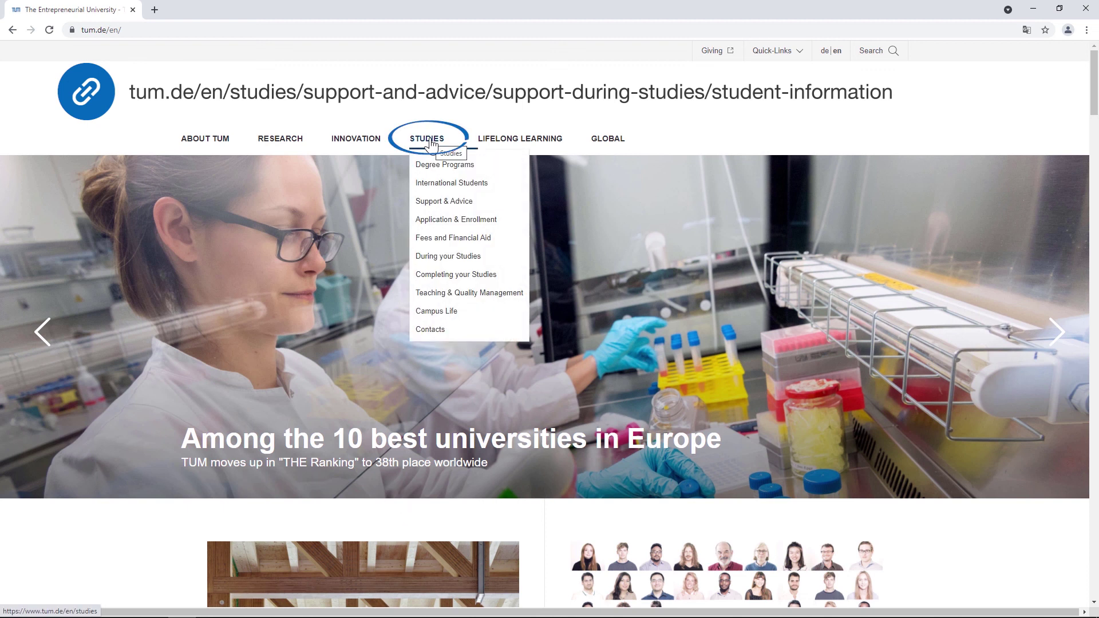
left_click(430, 203)
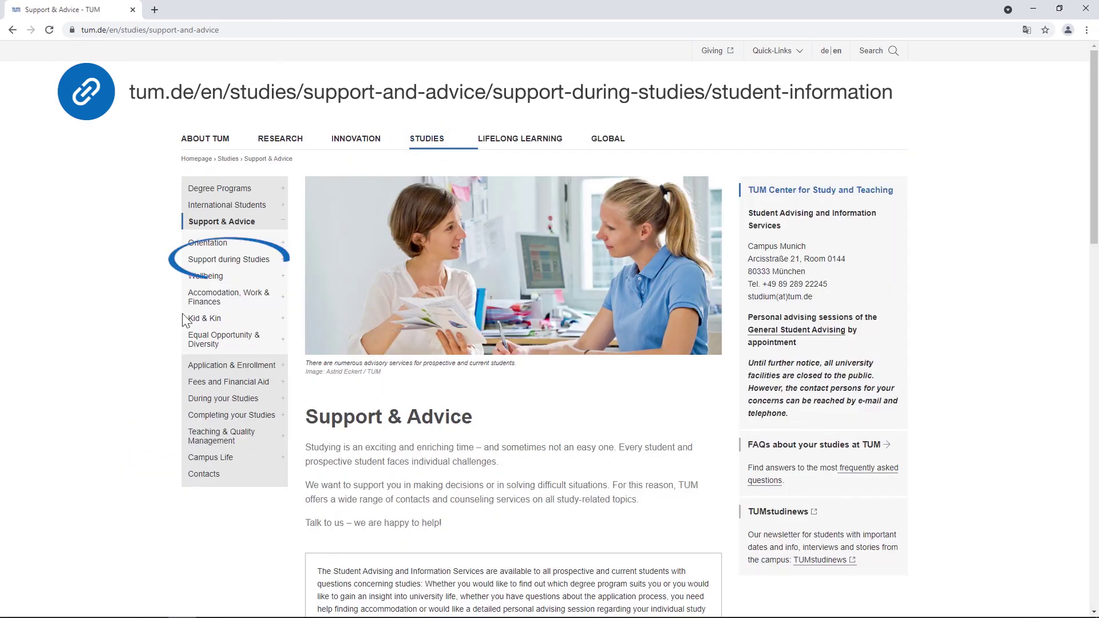
left_click(226, 262)
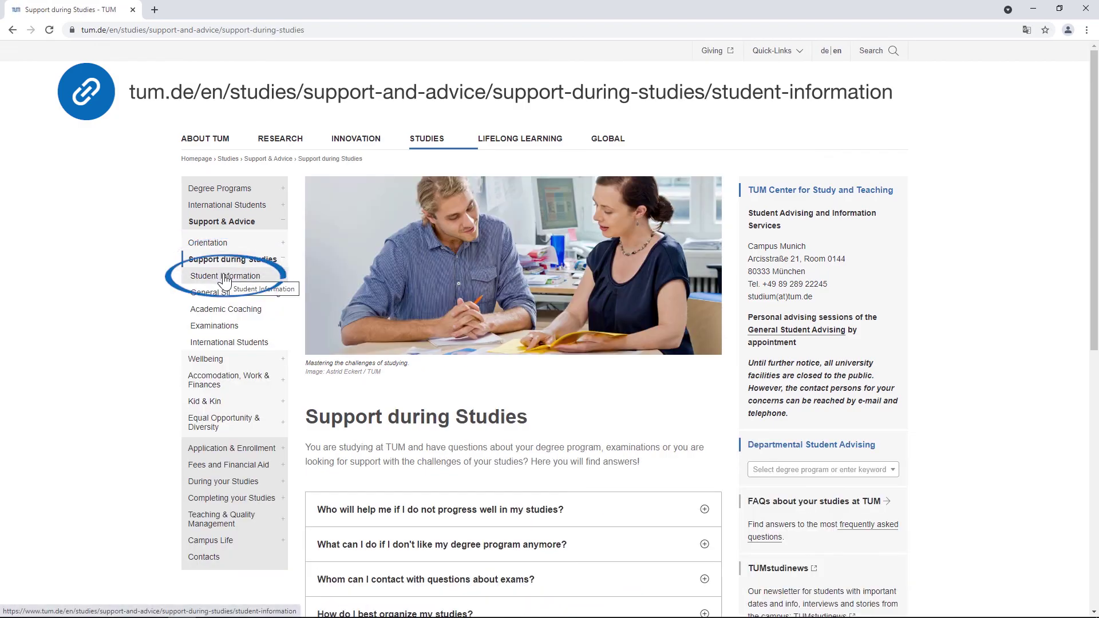
left_click(225, 277)
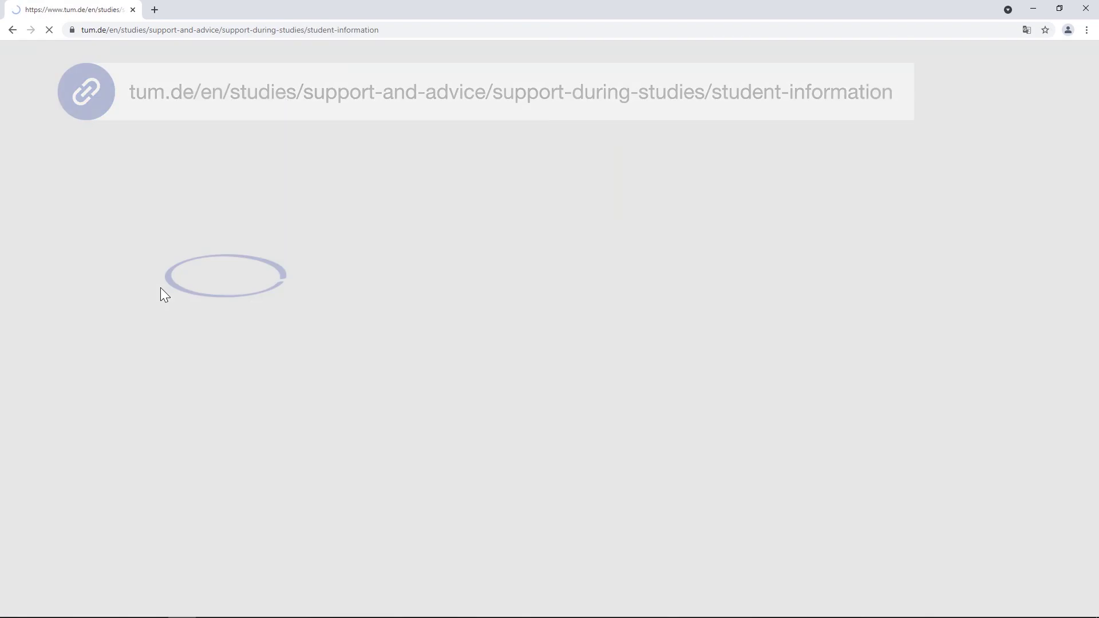
scroll(965, 201, "down", 14)
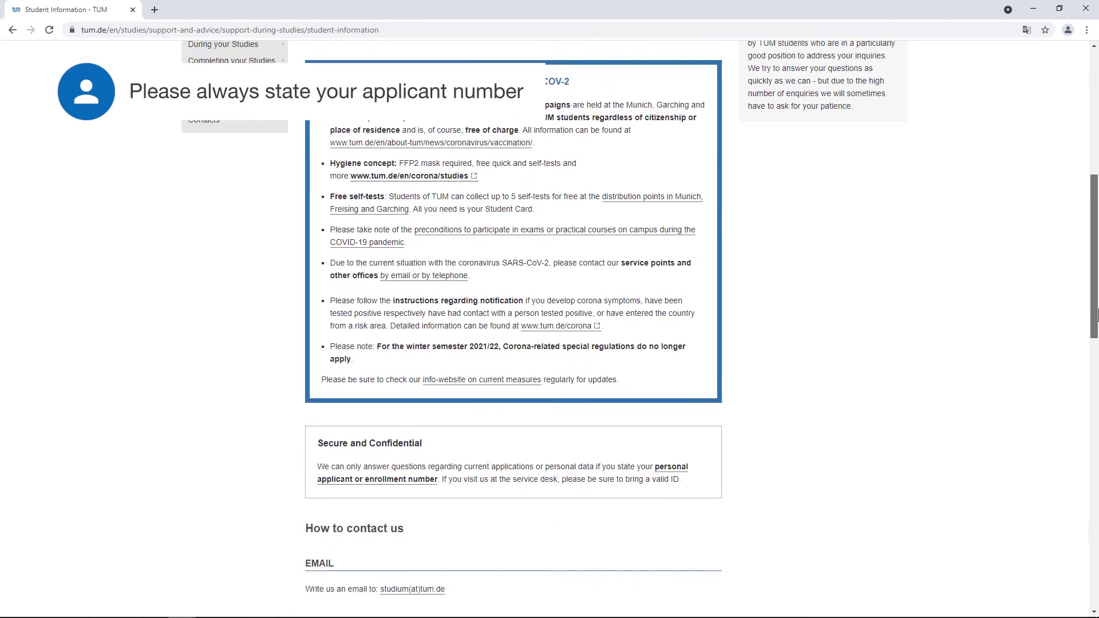